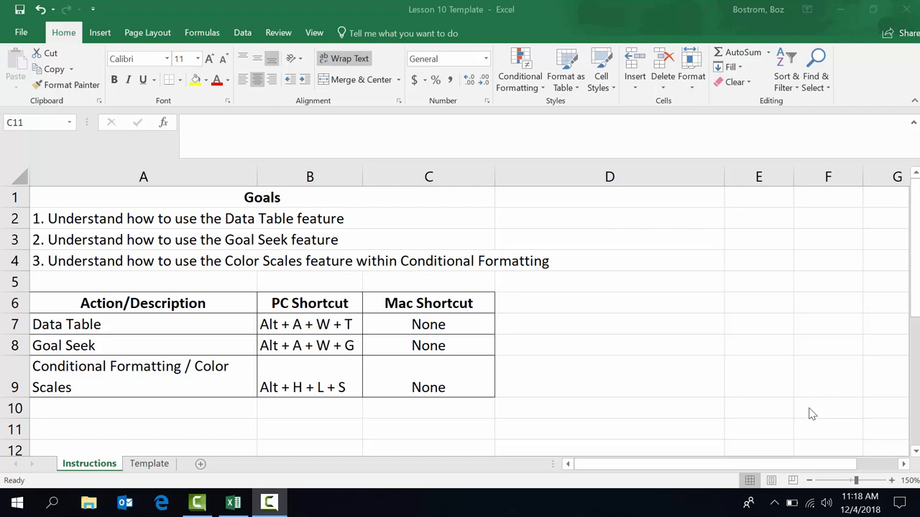
# - Review the three lesson goals listed in rows 1 to 4 of the Instructions sheet
pyautogui.click(328, 192)
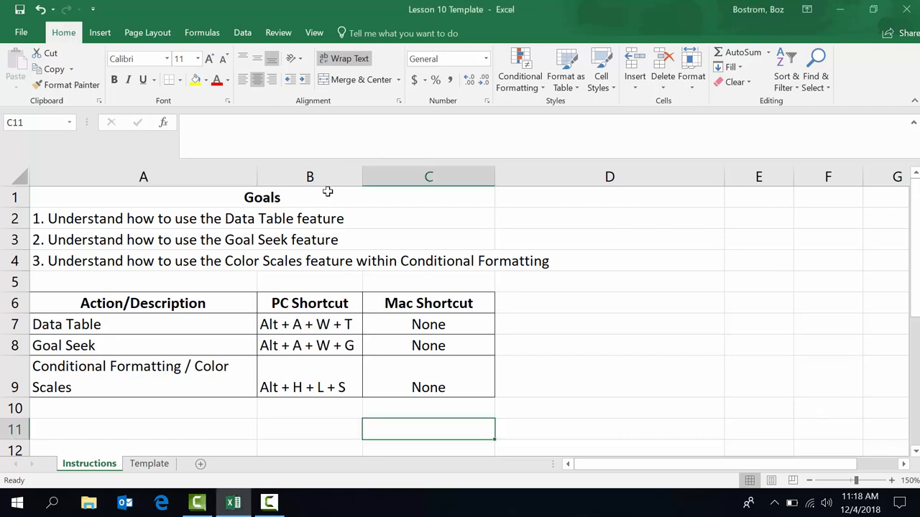
pyautogui.click(327, 192)
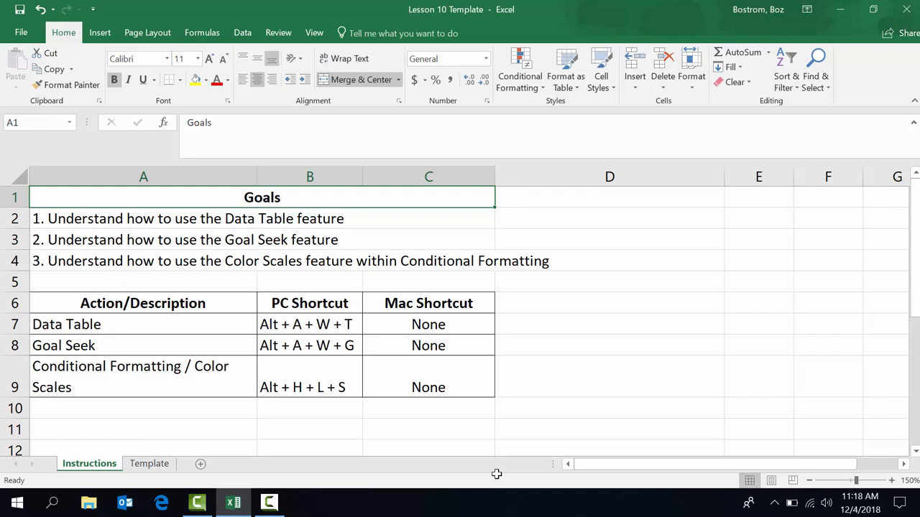
pyautogui.press('Down')
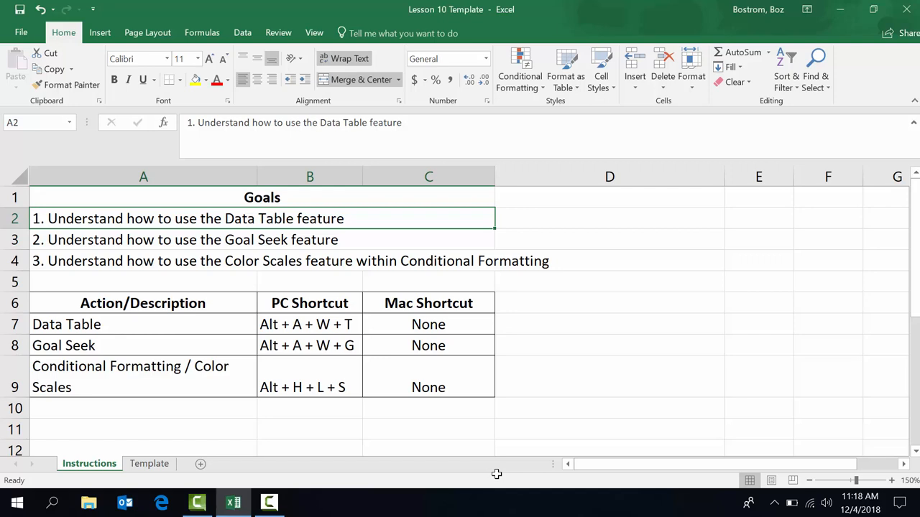
pyautogui.press('Down')
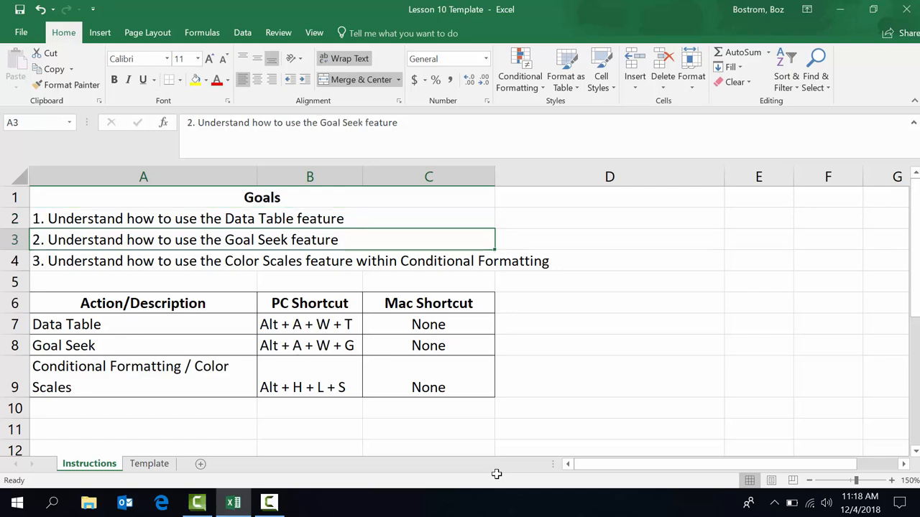
pyautogui.press('Down')
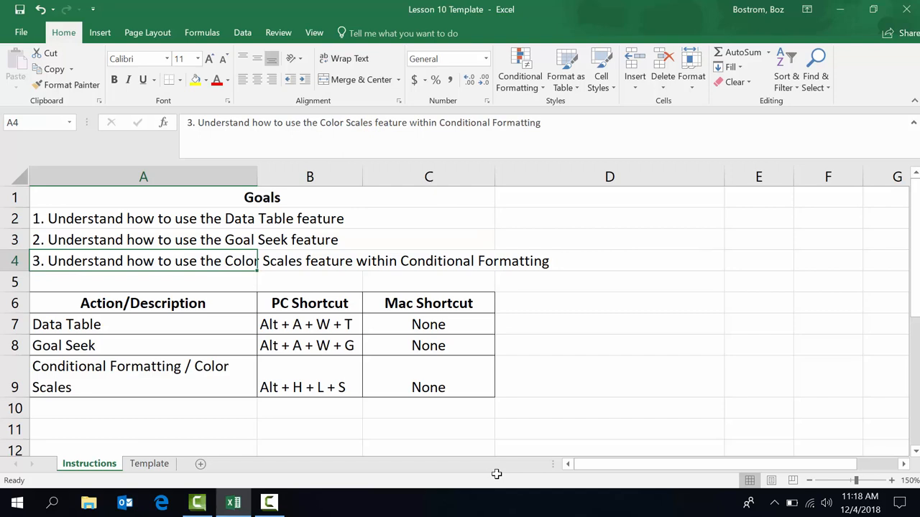
pyautogui.press('Right')
pyautogui.press('Left')
pyautogui.press('Down')
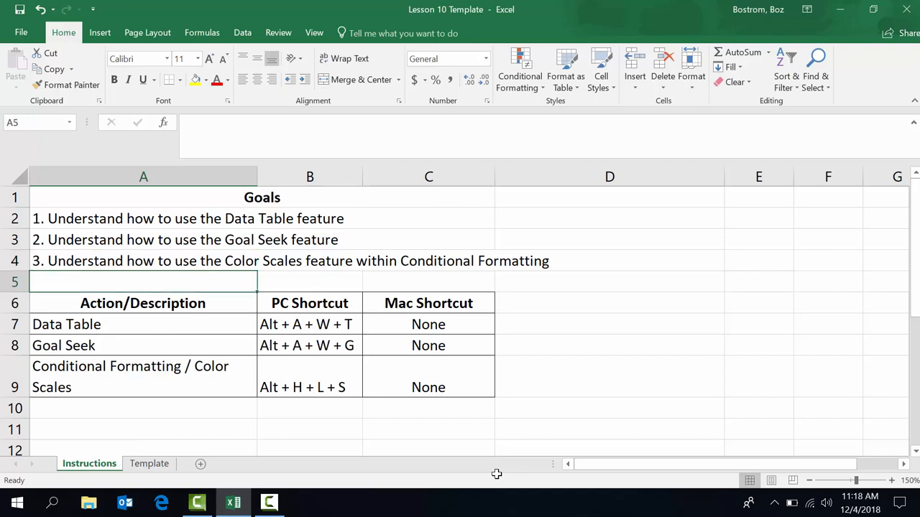
# - Examine the PC and Mac shortcuts for Data Table, Goal Seek and Color Scales in rows 7 to 9
pyautogui.press('Down')
pyautogui.press('Down')
pyautogui.press('Right')
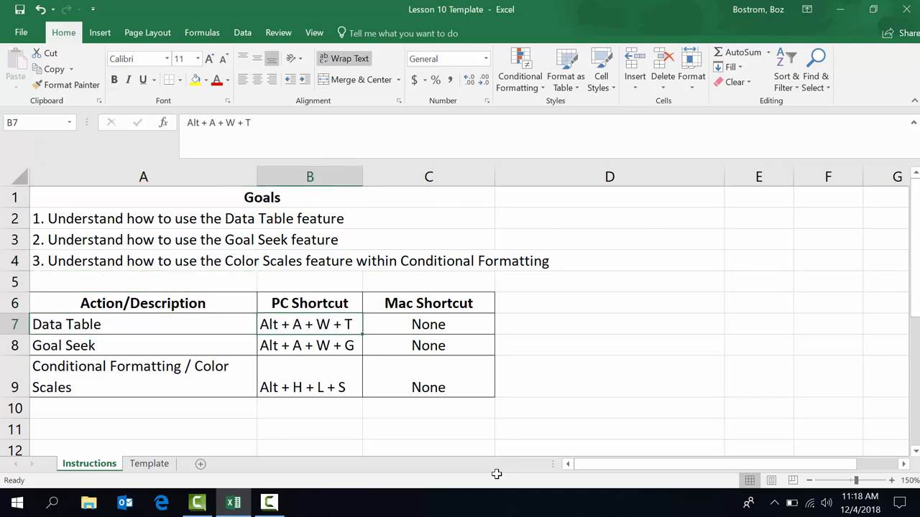
pyautogui.hotkey('shift', 'Down')
pyautogui.hotkey('shift', 'Down')
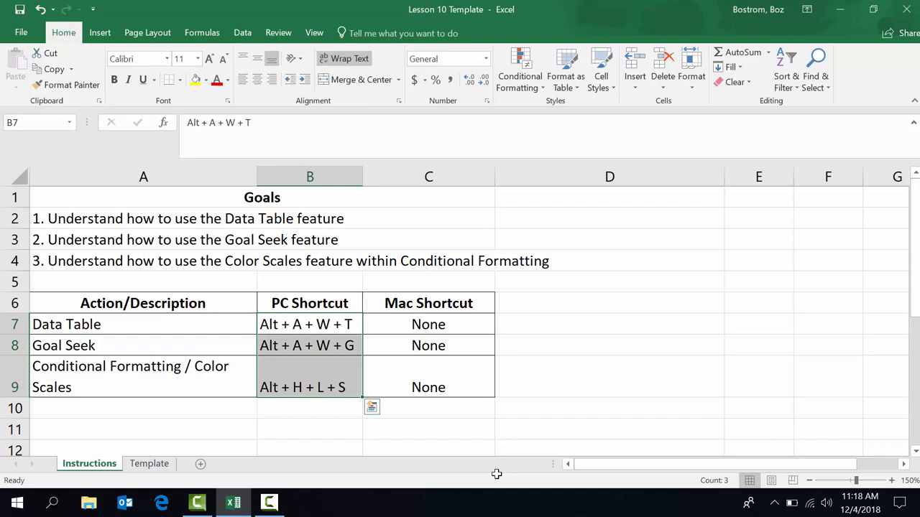
pyautogui.press('Up')
pyautogui.press('Down')
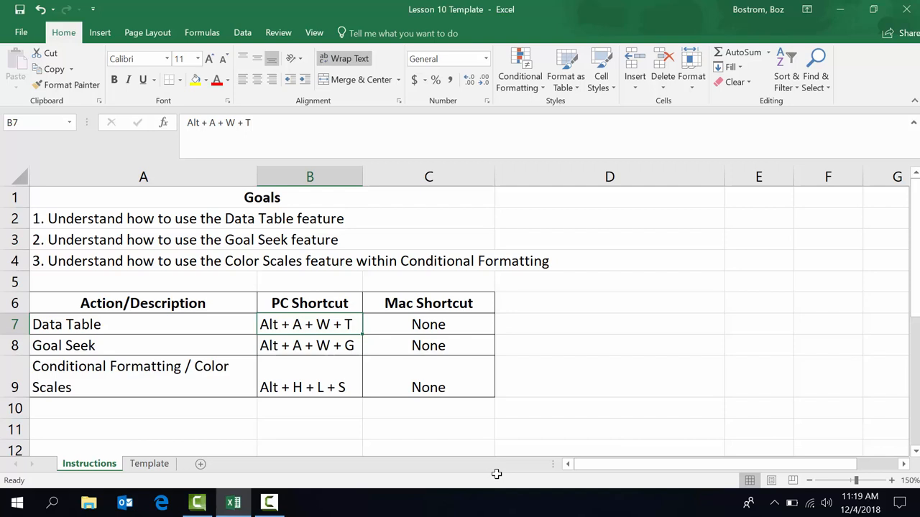
pyautogui.press('Right')
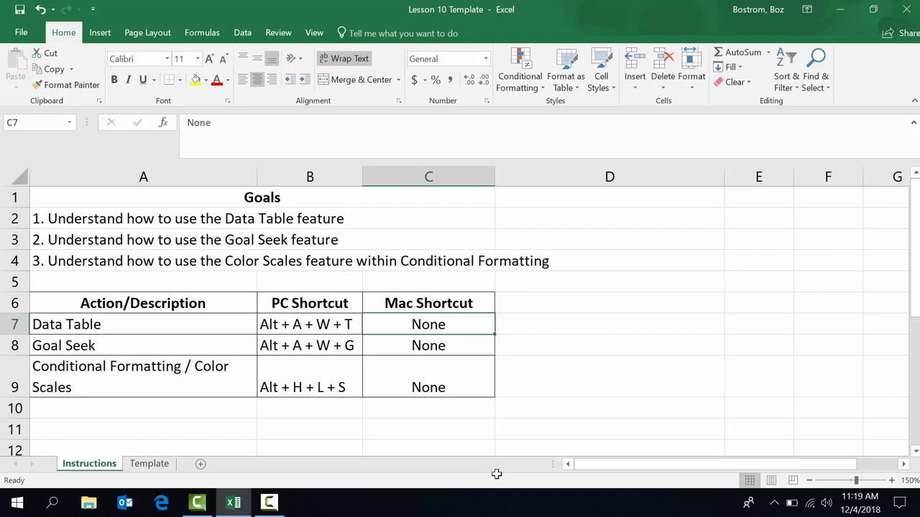
# - Open the Template sheet and review the key facts and their formulas in A2 through A6
pyautogui.click(149, 464)
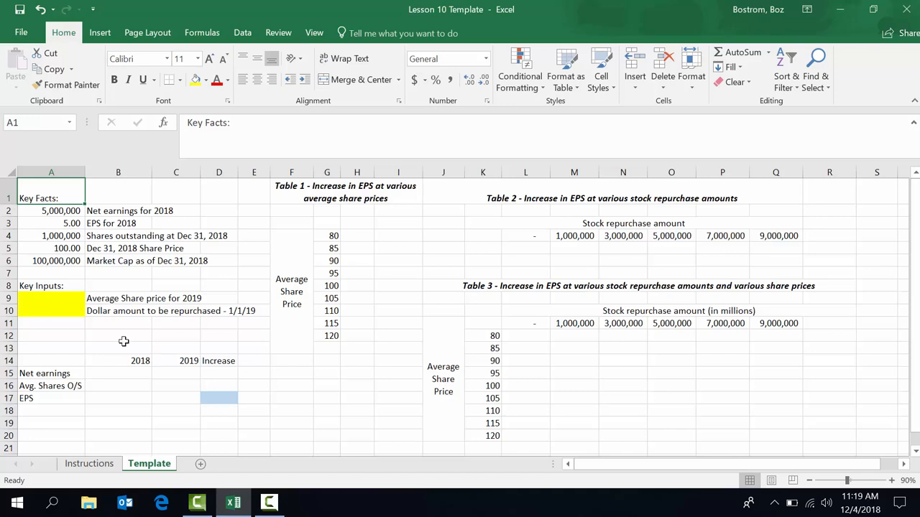
pyautogui.click(53, 210)
pyautogui.press('Down')
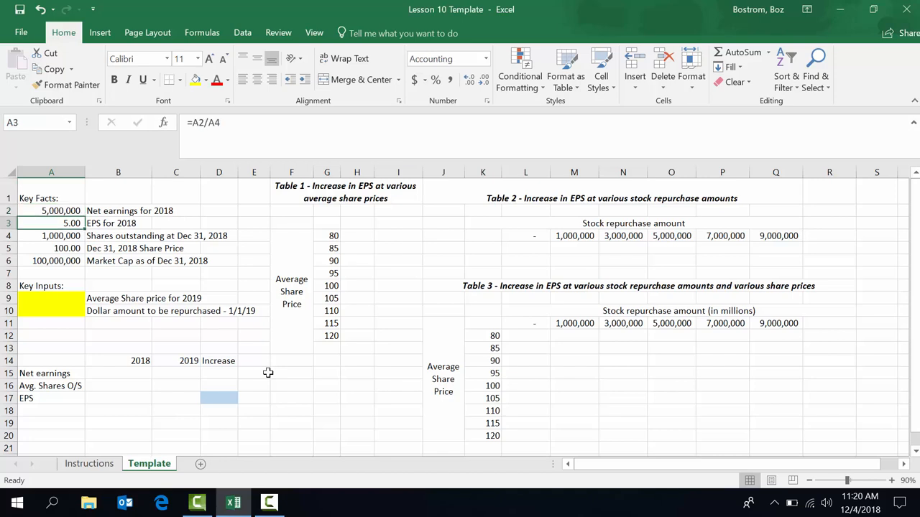
pyautogui.press('Down')
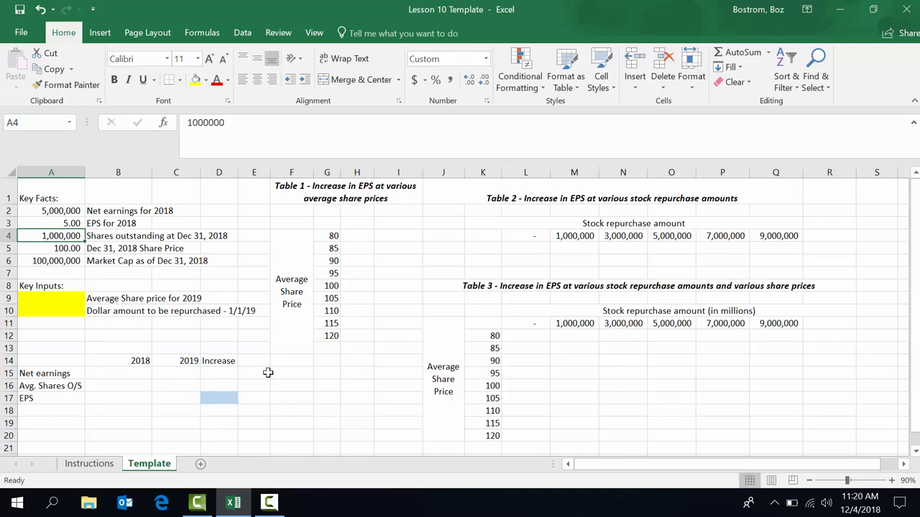
pyautogui.press('Down')
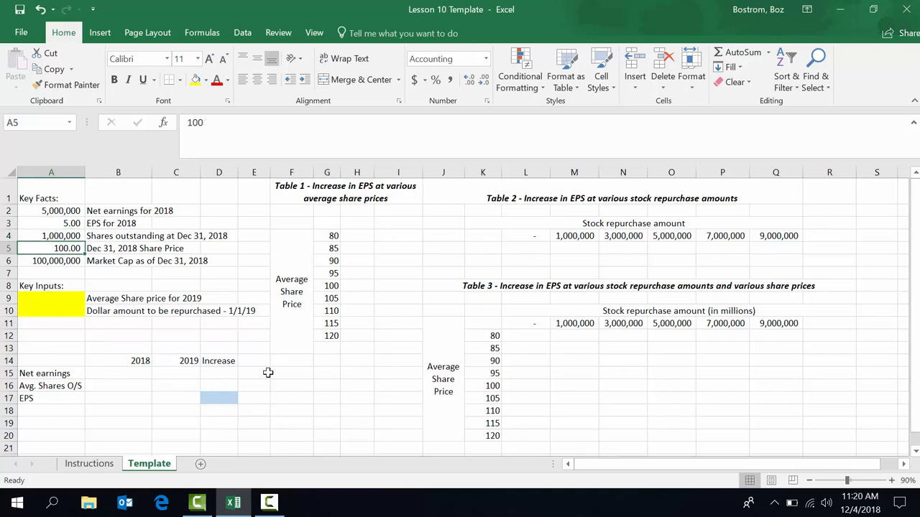
pyautogui.press('Down')
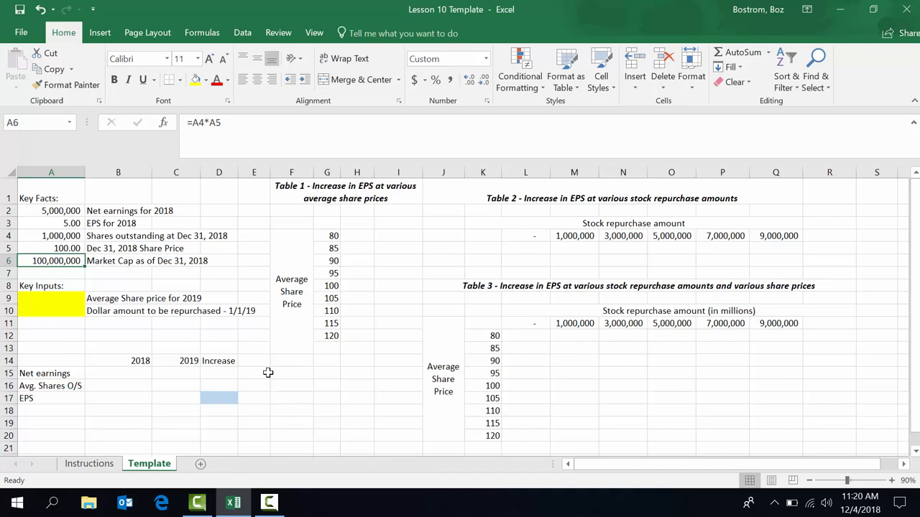
# - Enter 100 as the average share price for 2019 in A9 and 1000000 as the dollar amount to be repurchased in A10
pyautogui.press('Down')
pyautogui.press('Down')
pyautogui.press('Down')
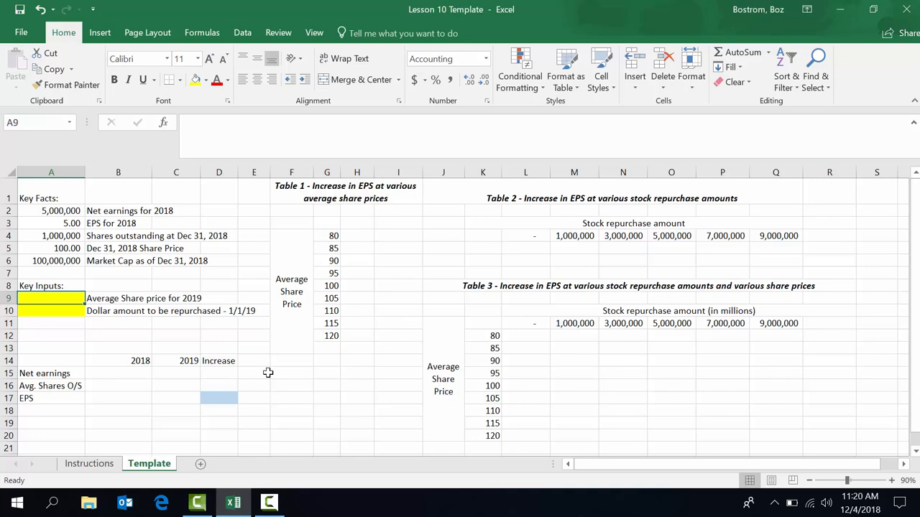
pyautogui.write('100')
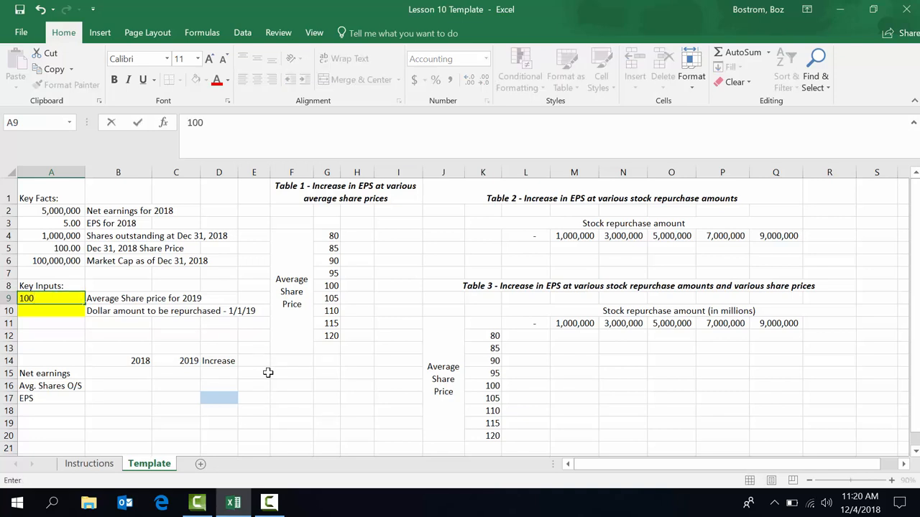
pyautogui.press('Return')
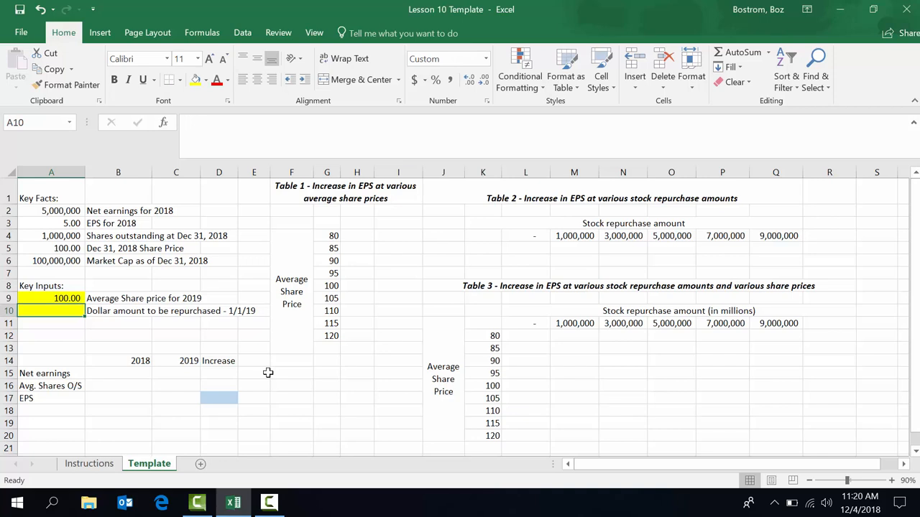
pyautogui.write('1000000')
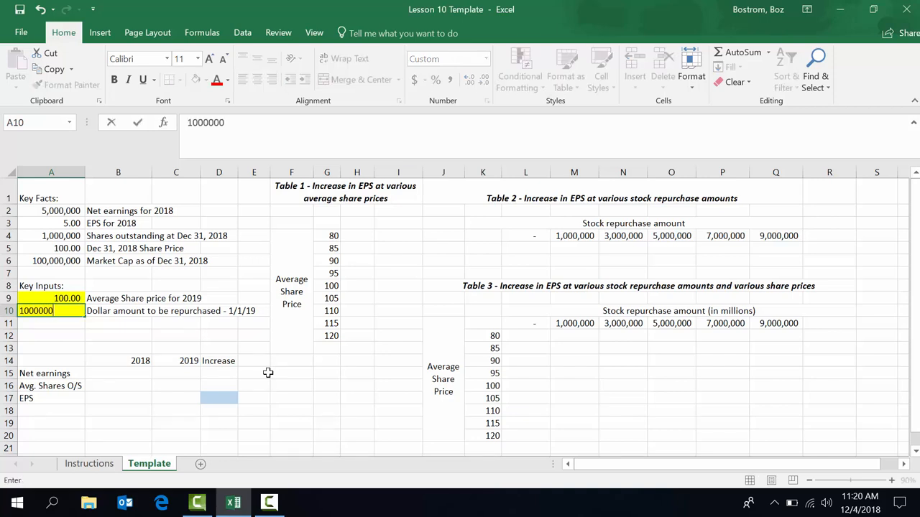
pyautogui.press('Return')
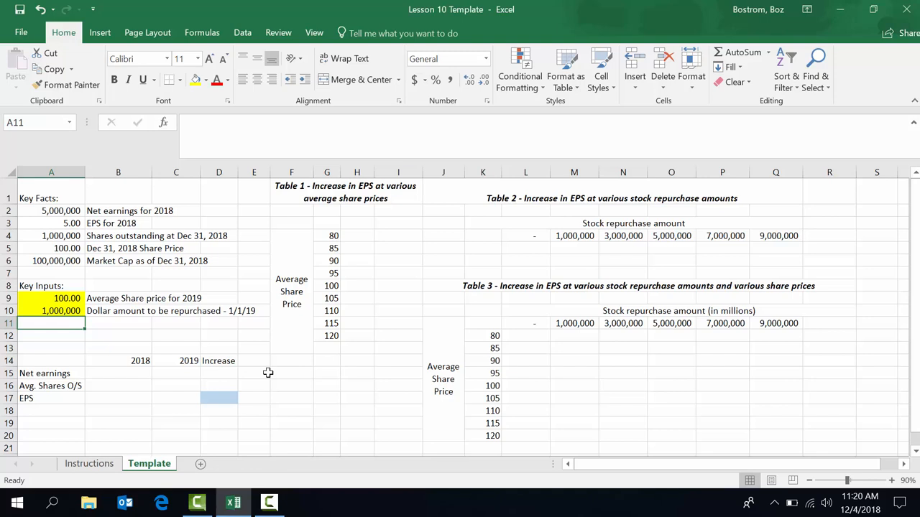
# - Link the 2018 net earnings in B15 to the key fact with the formula =A2
pyautogui.press('Right')
pyautogui.press('Down')
pyautogui.press('Down')
pyautogui.press('Down')
pyautogui.press('Down')
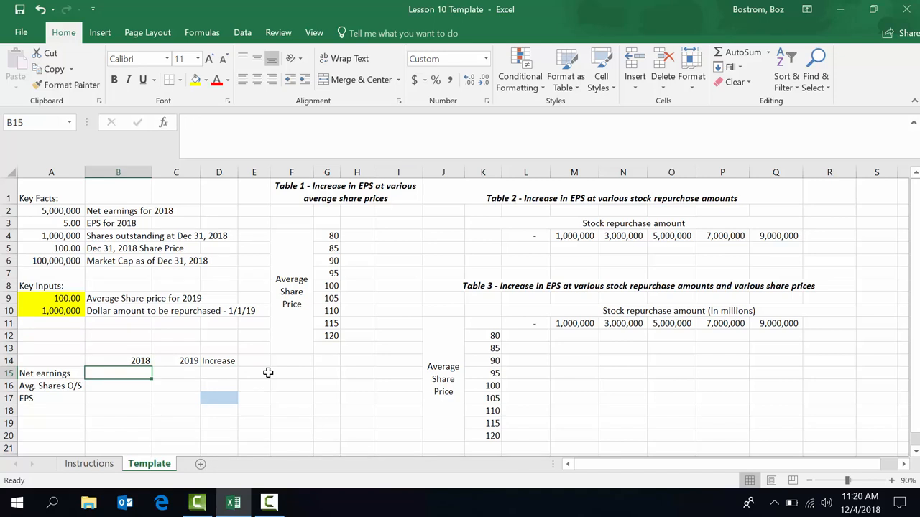
pyautogui.write('=')
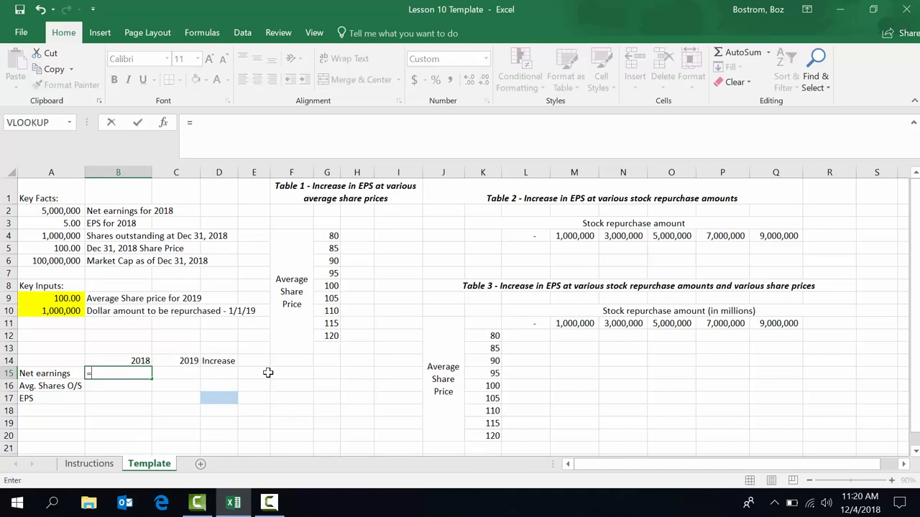
pyautogui.press('Left')
pyautogui.press('Up')
pyautogui.press('Up')
pyautogui.press('Up')
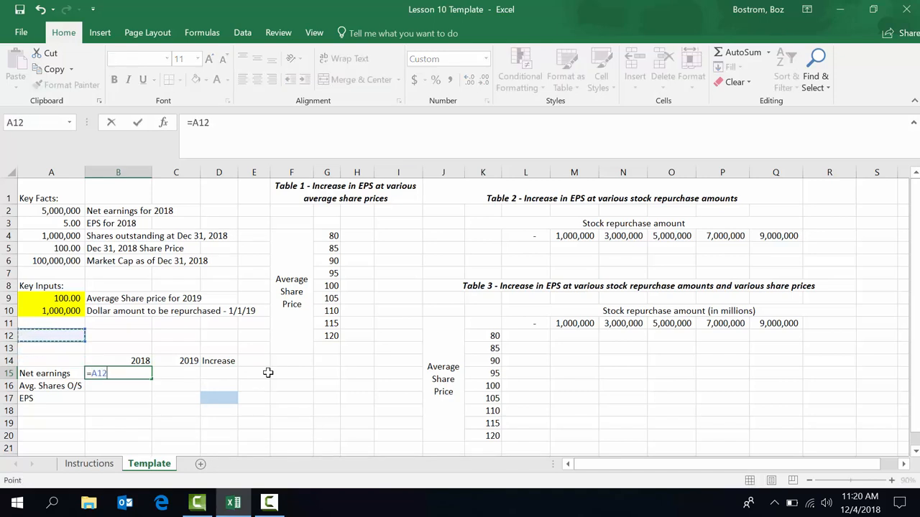
pyautogui.press('Up')
pyautogui.press('Up')
pyautogui.press('Up')
pyautogui.press('Up')
pyautogui.press('Up')
pyautogui.press('Up')
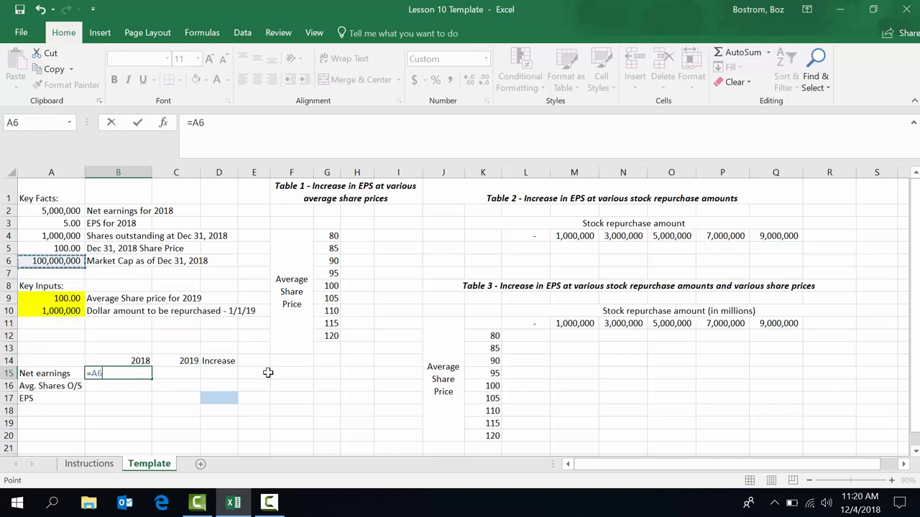
pyautogui.press('Up')
pyautogui.press('Up')
pyautogui.press('Up')
pyautogui.press('Up')
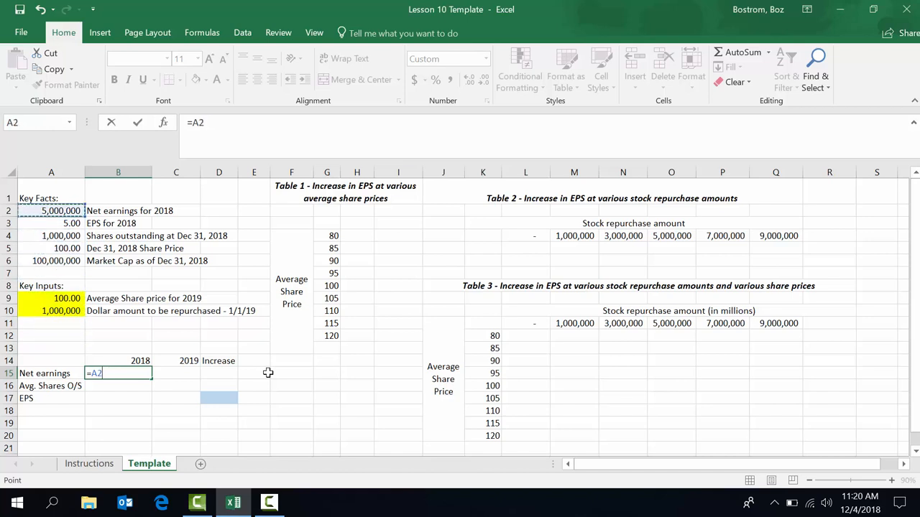
pyautogui.press('Return')
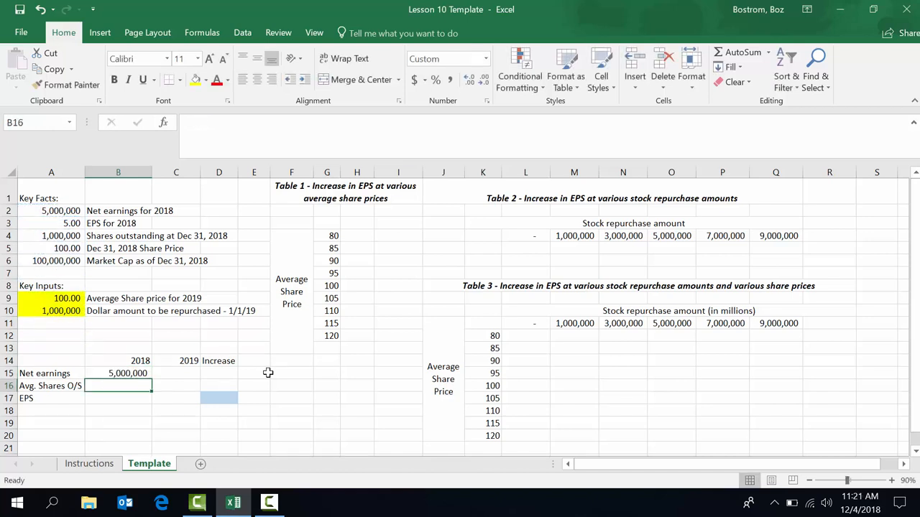
# - Link the 2018 average shares outstanding in B16 to the key fact with the formula =A4
pyautogui.write('=')
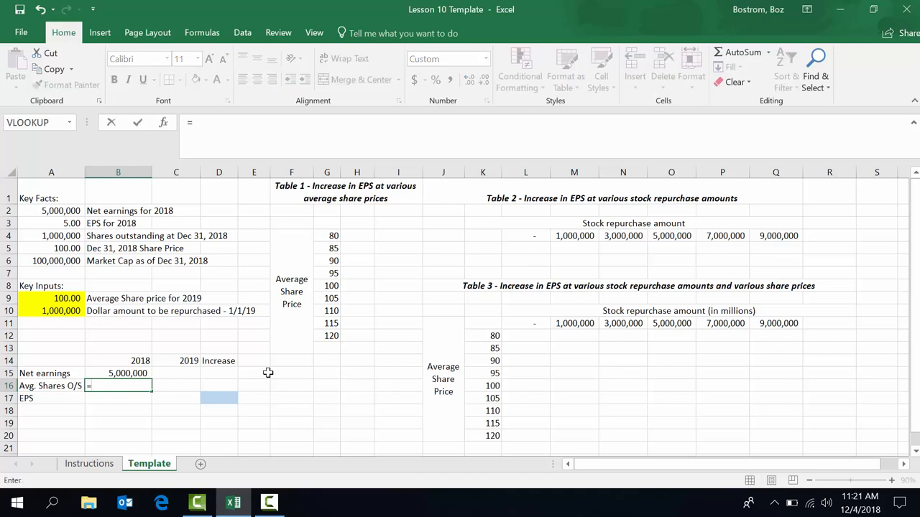
pyautogui.press('Left')
pyautogui.press('Up')
pyautogui.press('Up')
pyautogui.press('Up')
pyautogui.press('Up')
pyautogui.press('Up')
pyautogui.press('Up')
pyautogui.press('Up')
pyautogui.press('Up')
pyautogui.press('Up')
pyautogui.press('Up')
pyautogui.press('Up')
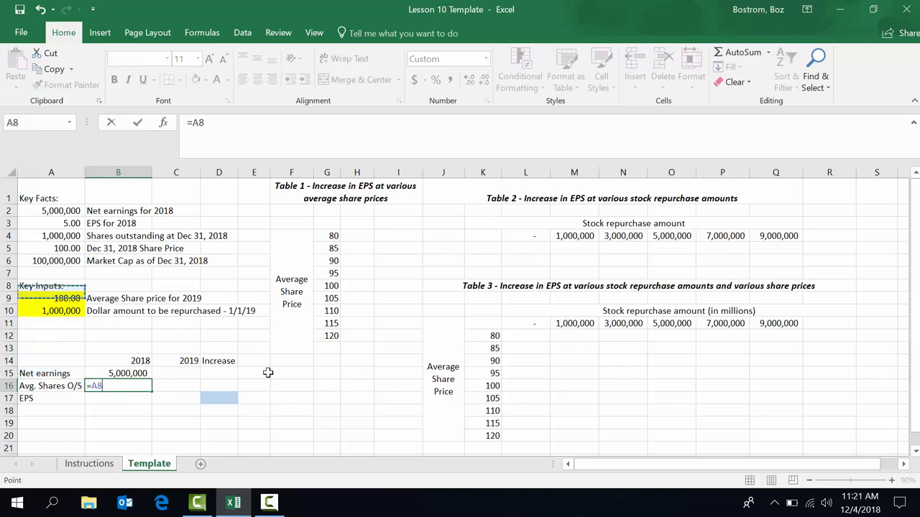
pyautogui.press('Up')
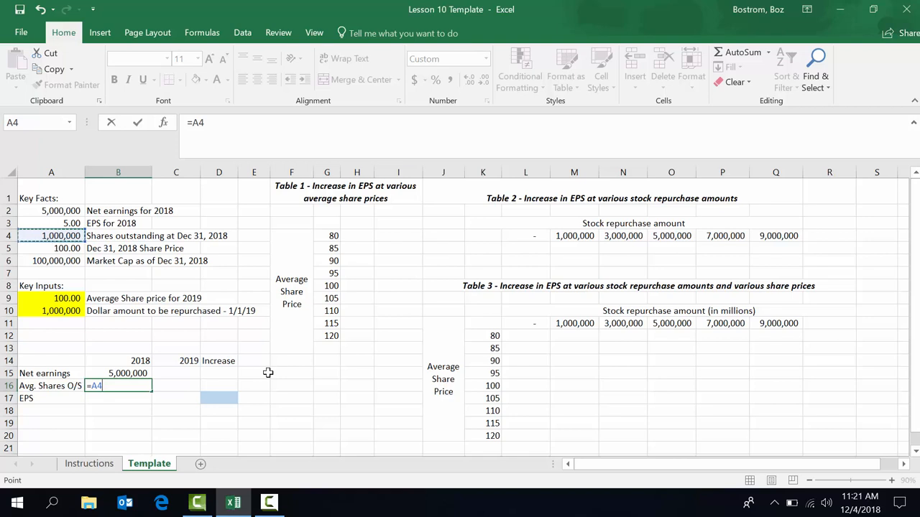
pyautogui.press('Return')
# - Calculate the 2018 EPS in B17 by dividing net earnings by average shares with =B15/B16
pyautogui.write('=')
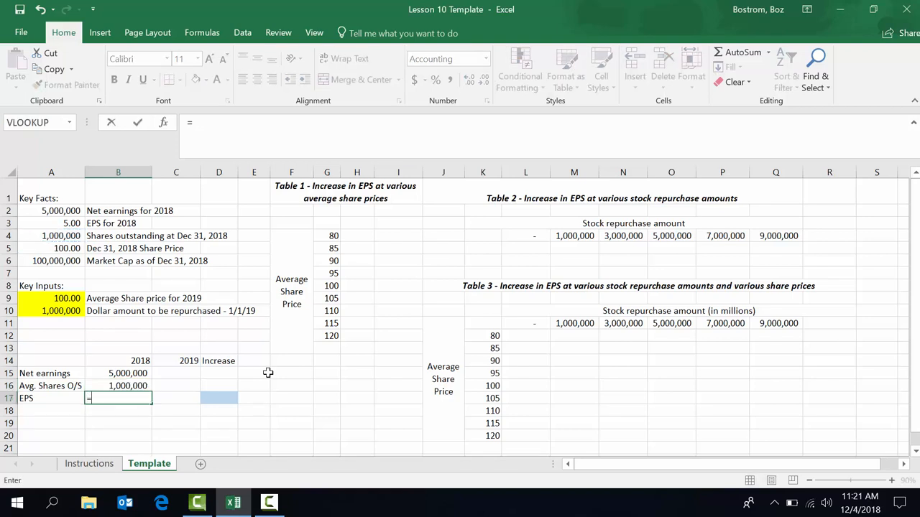
pyautogui.press('Up')
pyautogui.press('Up')
pyautogui.write('/')
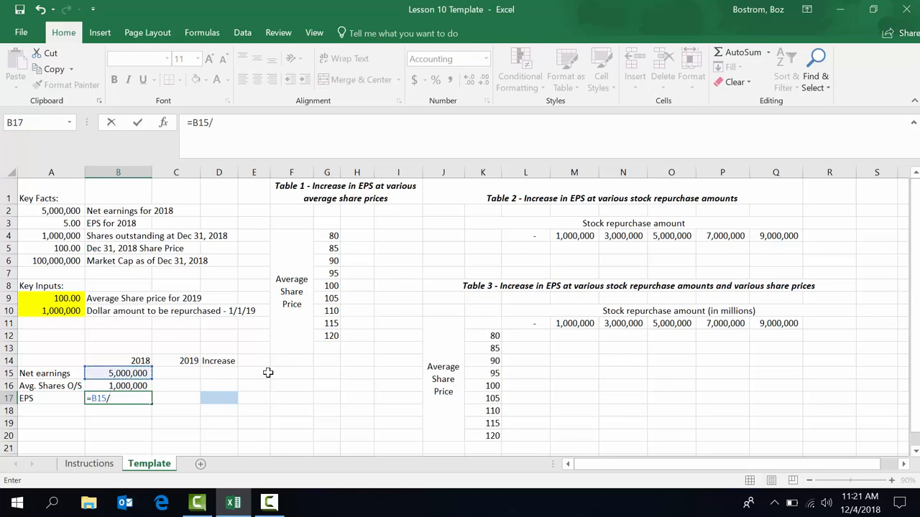
pyautogui.press('Up')
pyautogui.press('Return')
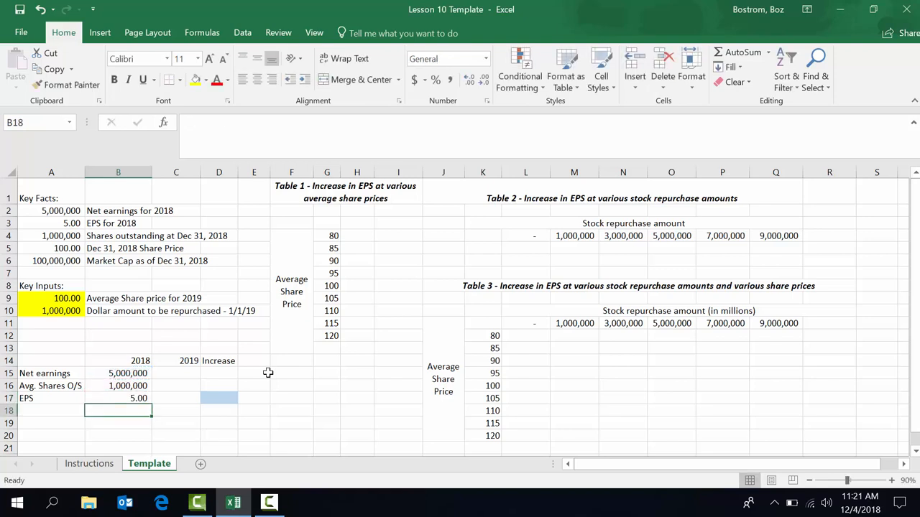
pyautogui.press('Up')
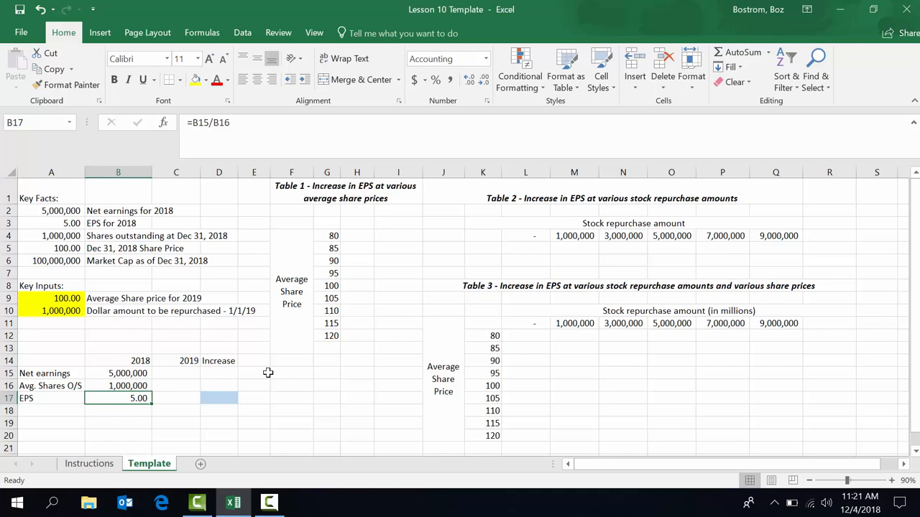
pyautogui.press('Right')
pyautogui.press('Right')
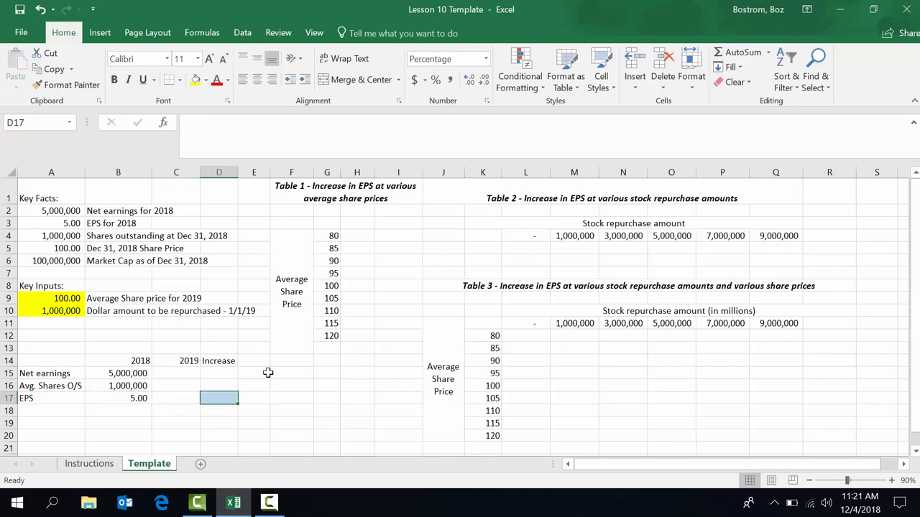
pyautogui.press('Left')
pyautogui.press('Left')
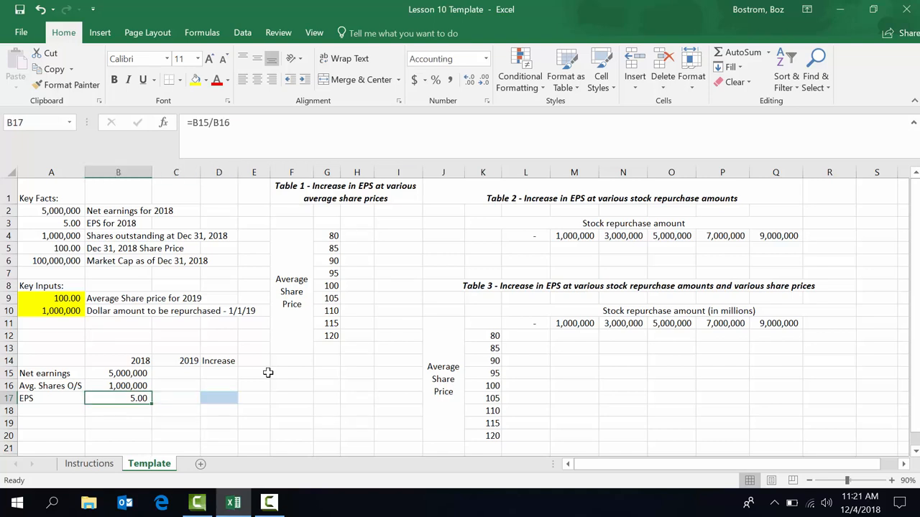
# - Link the 2019 net earnings in C15 to the 2018 figure with the formula =B15
pyautogui.press('Right')
pyautogui.press('Up')
pyautogui.press('Up')
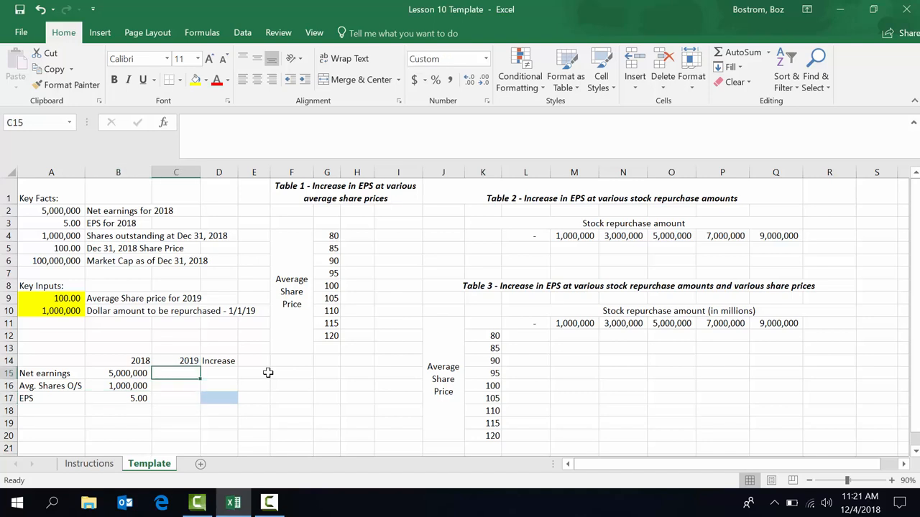
pyautogui.write('=')
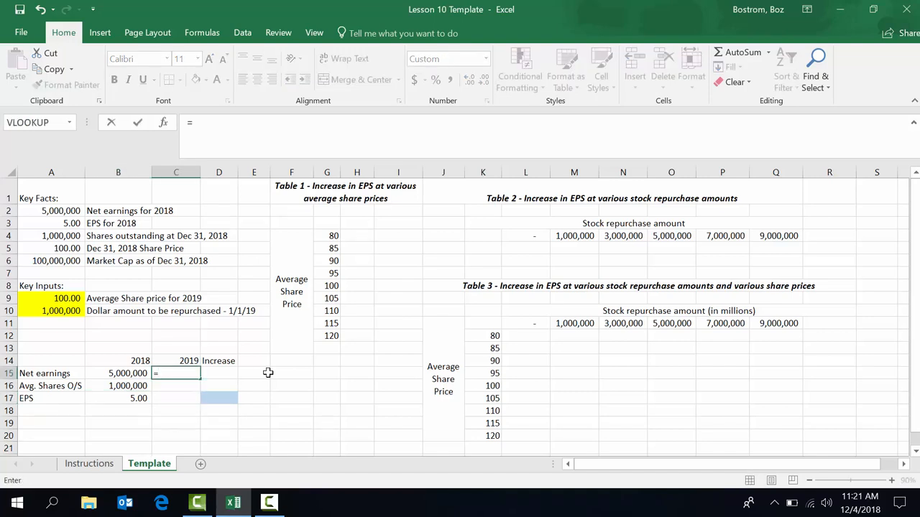
pyautogui.press('Left')
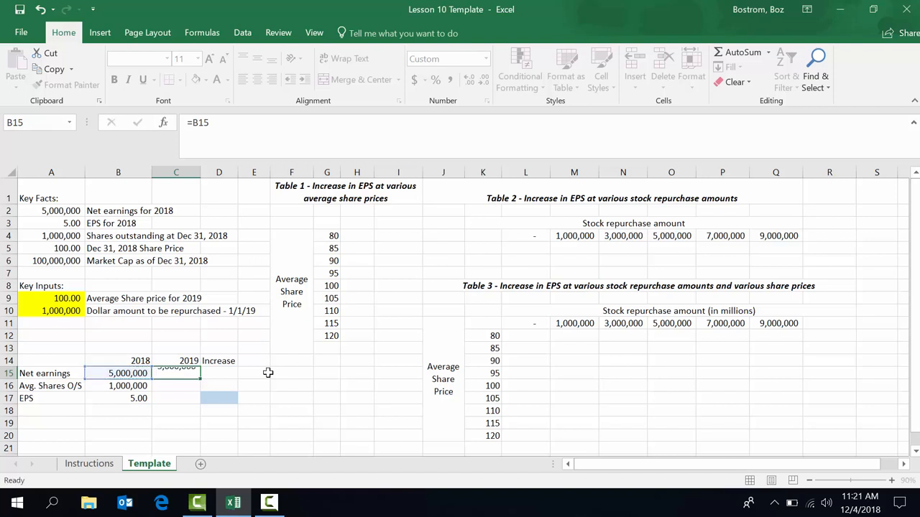
pyautogui.press('Return')
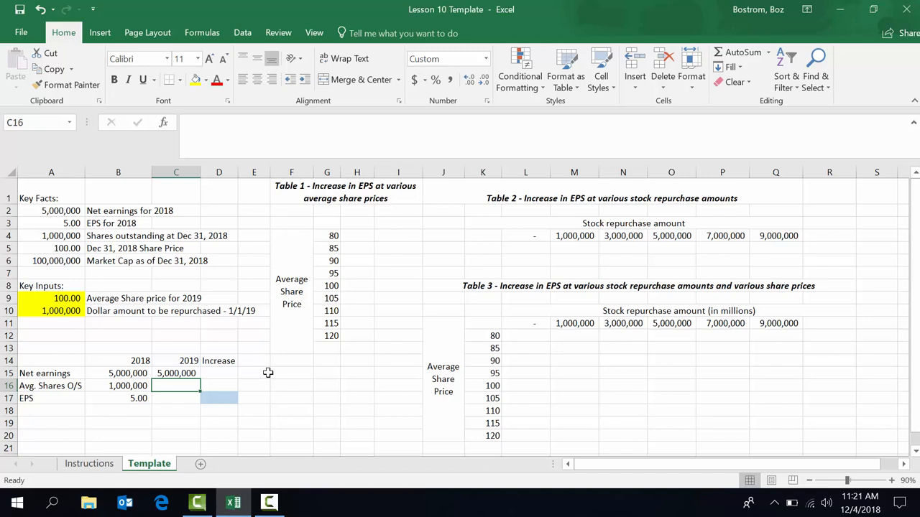
# - Calculate the 2019 average shares outstanding in C16 by subtracting the repurchased shares from the 2018 shares with =B16-A10/A9
pyautogui.write('=')
pyautogui.press('Left')
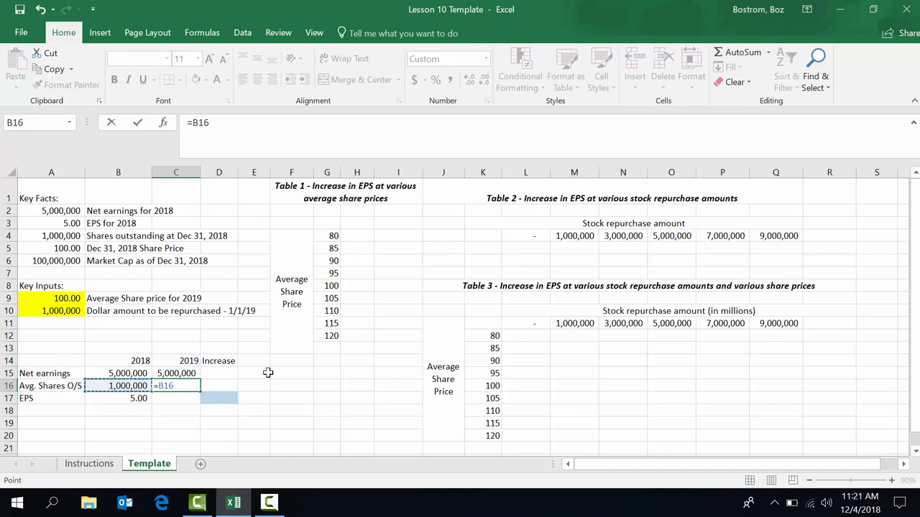
pyautogui.write('-')
pyautogui.press('Left')
pyautogui.press('Up')
pyautogui.press('Up')
pyautogui.press('Up')
pyautogui.press('Left')
pyautogui.press('Up')
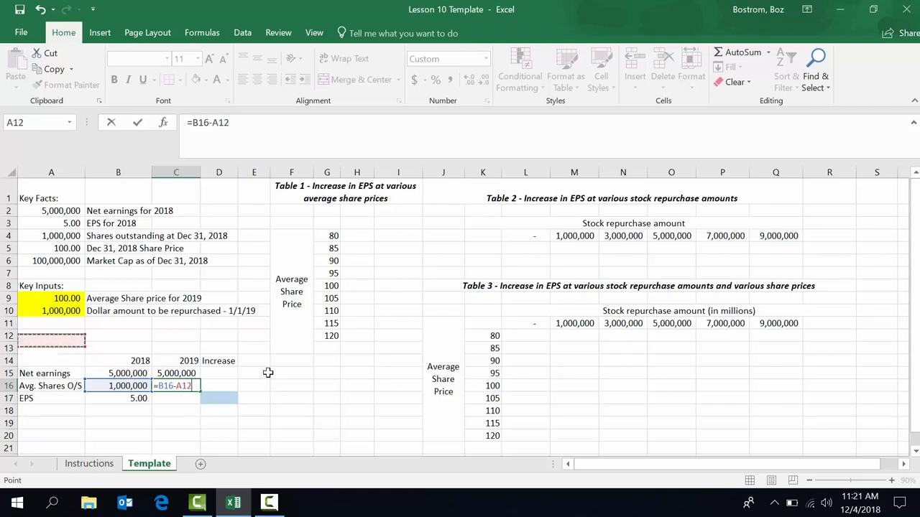
pyautogui.press('Up')
pyautogui.press('Up')
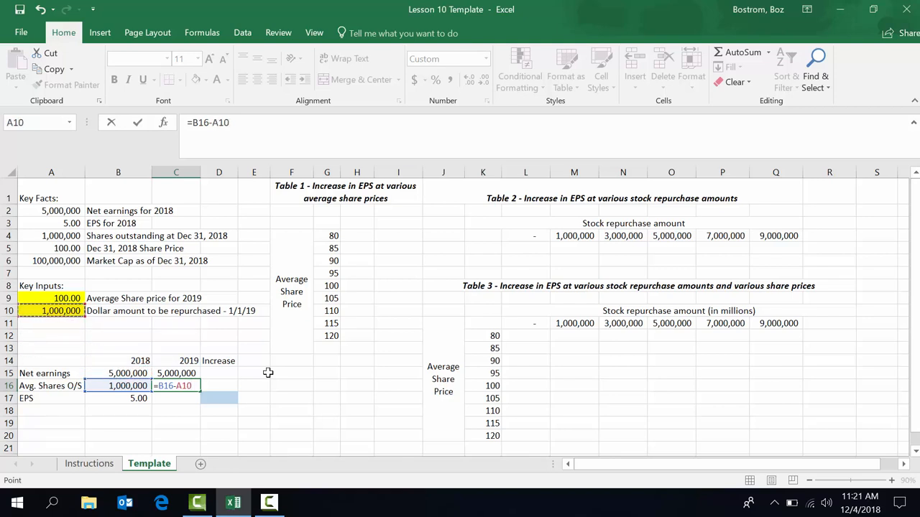
pyautogui.write('/')
pyautogui.press('Left')
pyautogui.press('Left')
pyautogui.press('Up')
pyautogui.press('Up')
pyautogui.press('Up')
pyautogui.press('Up')
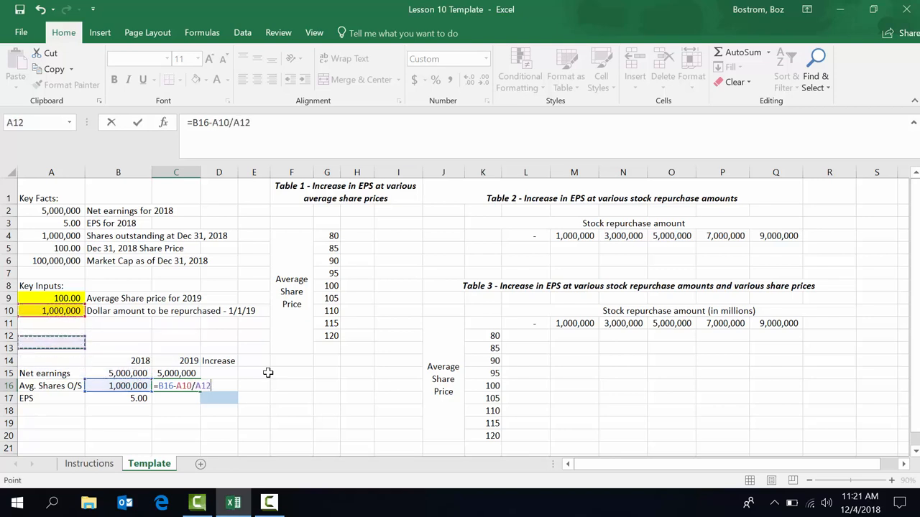
pyautogui.press('Up')
pyautogui.press('Up')
pyautogui.press('Up')
pyautogui.press('Up')
pyautogui.press('Up')
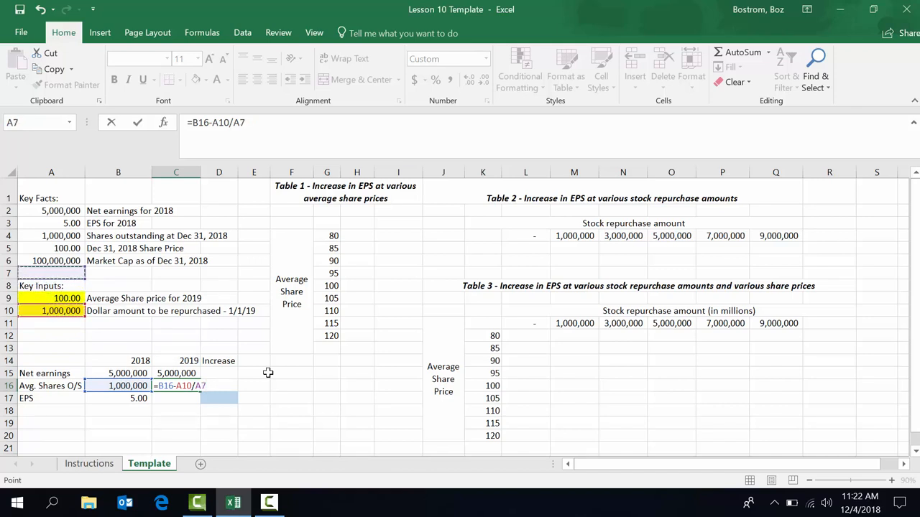
pyautogui.press('Down')
pyautogui.press('Down')
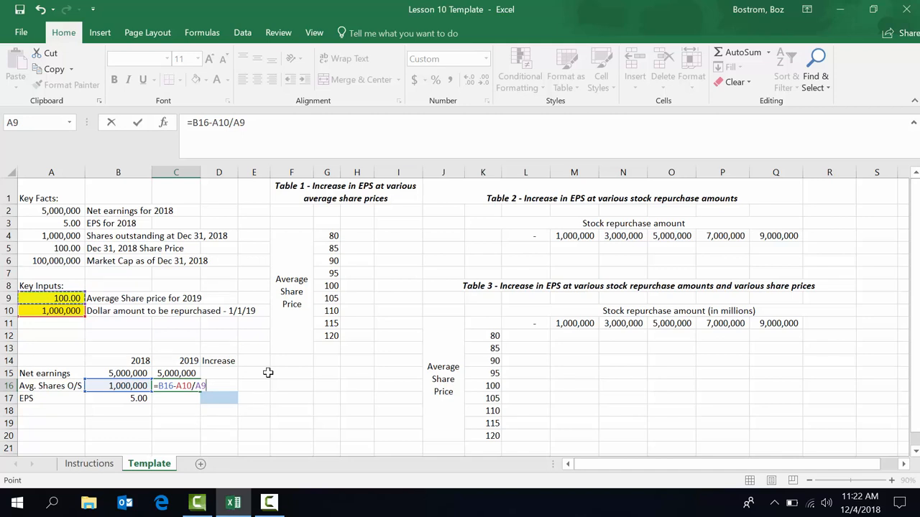
pyautogui.press('Return')
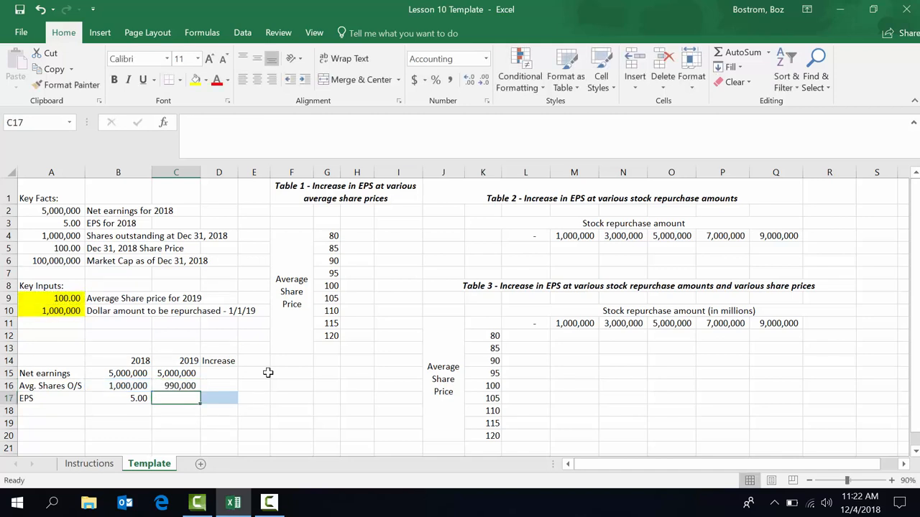
# - Copy the 2018 EPS formula from B17 into C17 to calculate the 2019 EPS
pyautogui.press('Up')
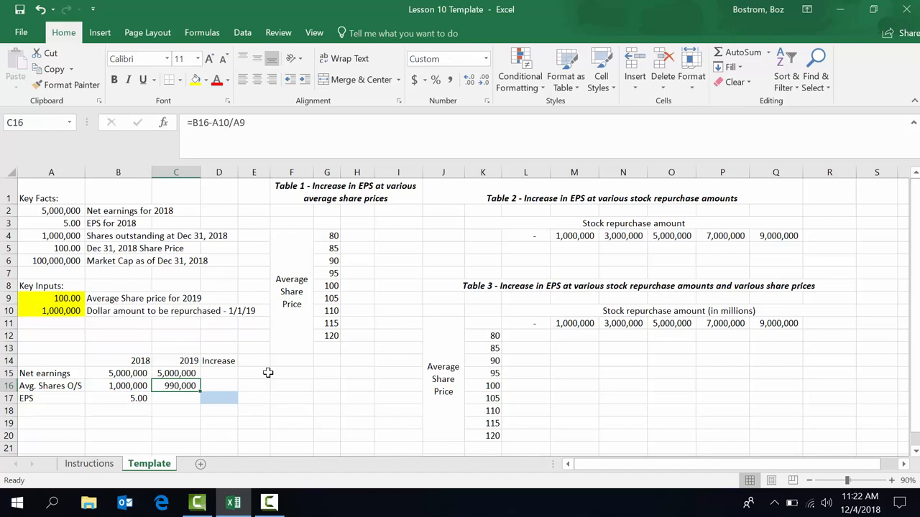
pyautogui.press('Up')
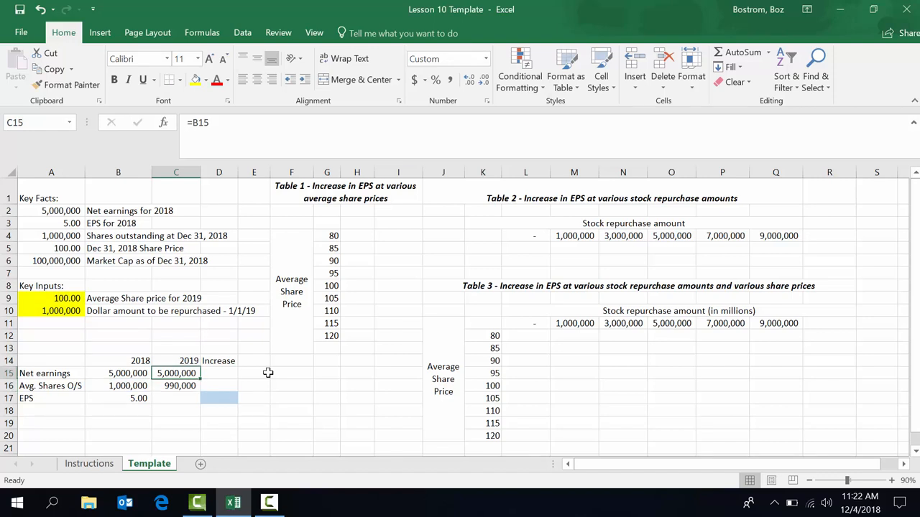
pyautogui.press('Down')
pyautogui.press('Down')
pyautogui.press('Left')
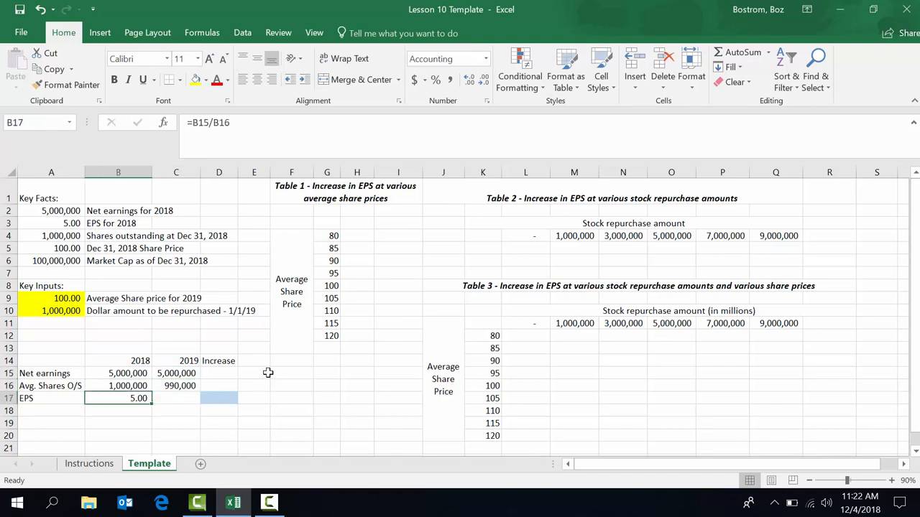
pyautogui.hotkey('ctrl', 'c')
pyautogui.press('Right')
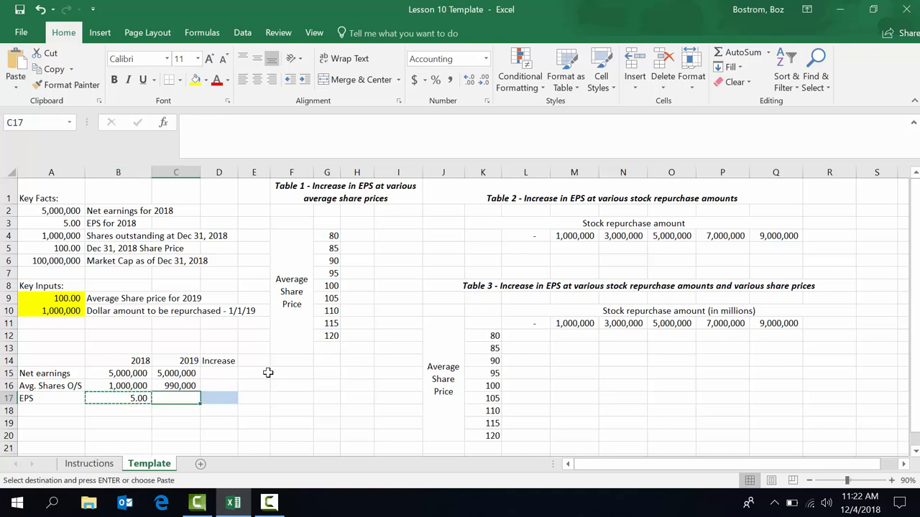
pyautogui.press('Return')
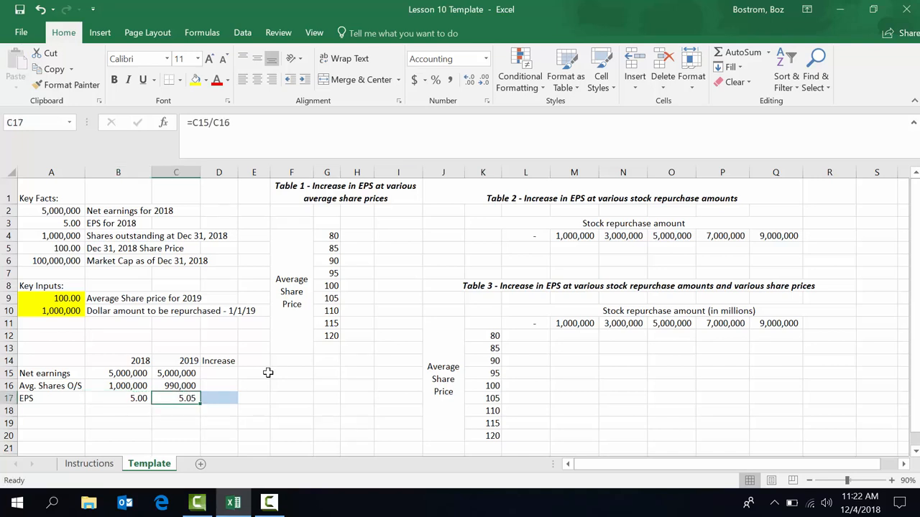
# - Review the 2018 and 2019 net earnings, average shares and EPS in B15:C17
pyautogui.press('Left')
pyautogui.press('Right')
pyautogui.press('Up')
pyautogui.press('Up')
pyautogui.press('Left')
pyautogui.press('Down')
pyautogui.press('Right')
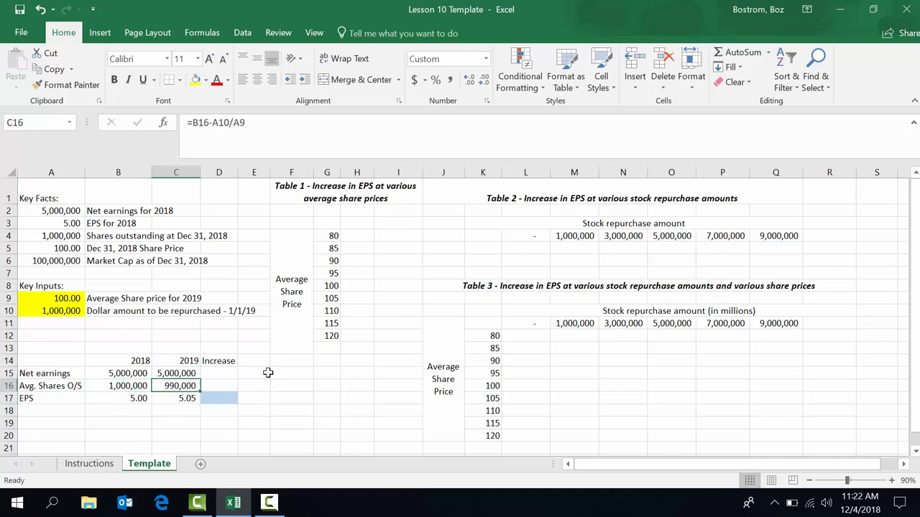
pyautogui.press('Down')
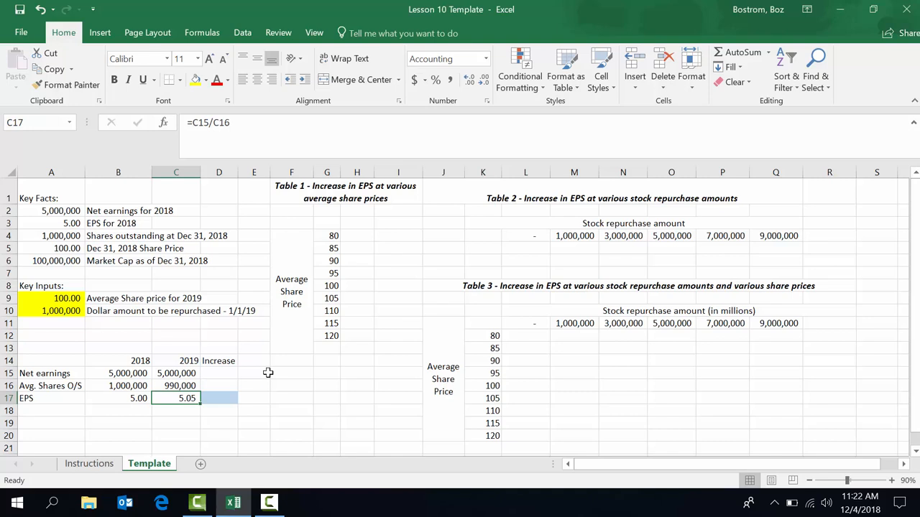
# - Calculate the percentage increase in EPS from 2018 to 2019 in D17 with =(C17-B17)/B17
pyautogui.press('Right')
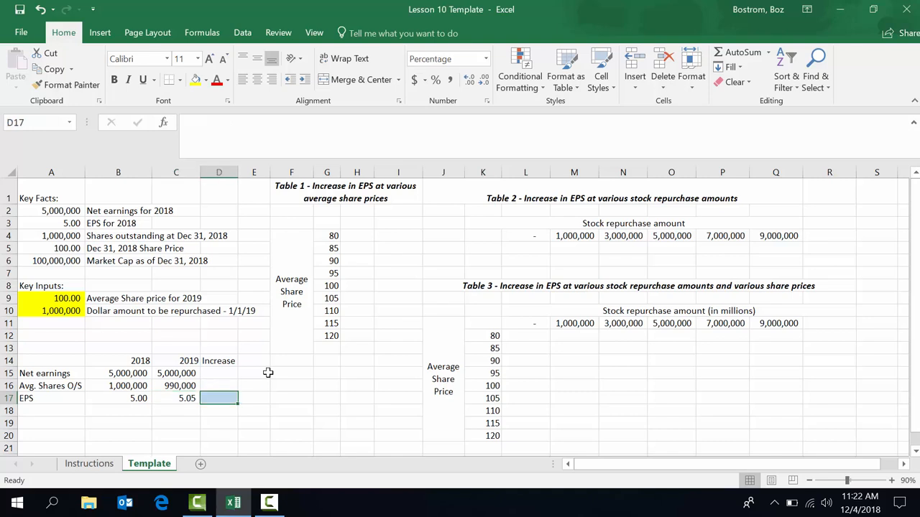
pyautogui.write('=')
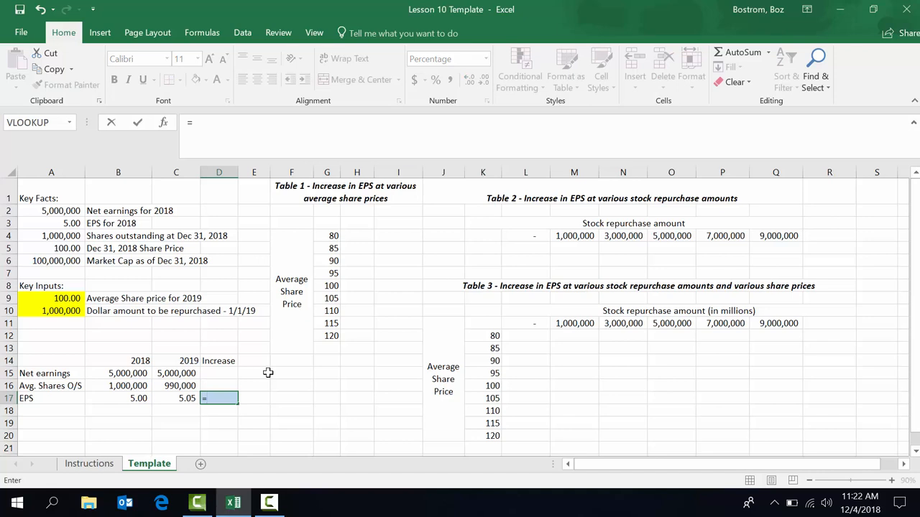
pyautogui.write('(')
pyautogui.press('Left')
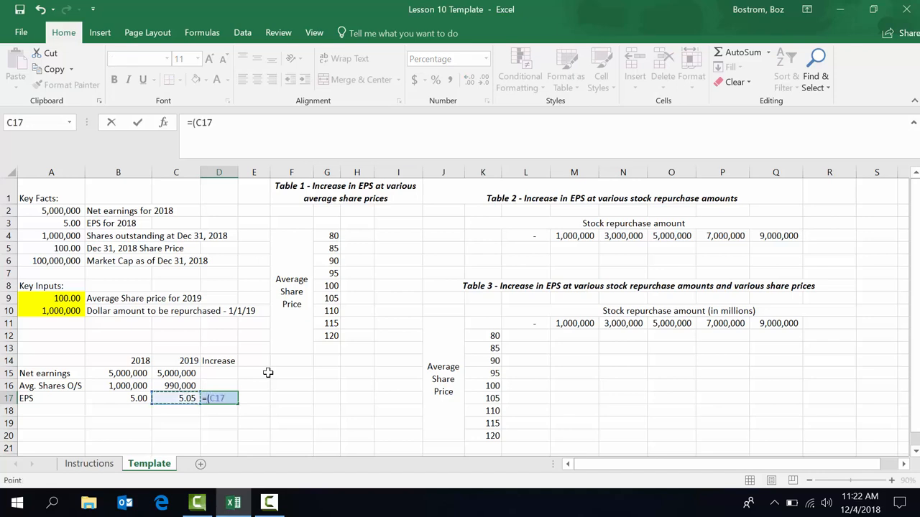
pyautogui.write('-')
pyautogui.press('Left')
pyautogui.press('Left')
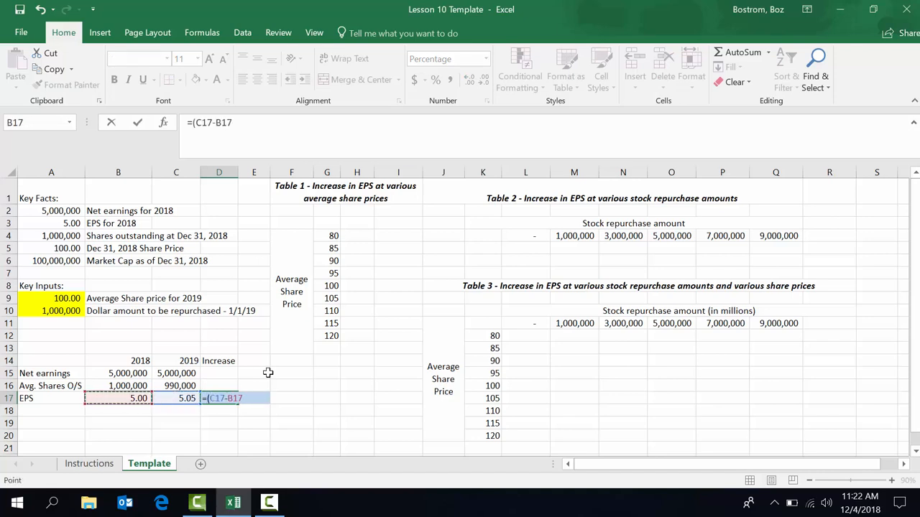
pyautogui.write(')/')
pyautogui.press('Left')
pyautogui.press('Left')
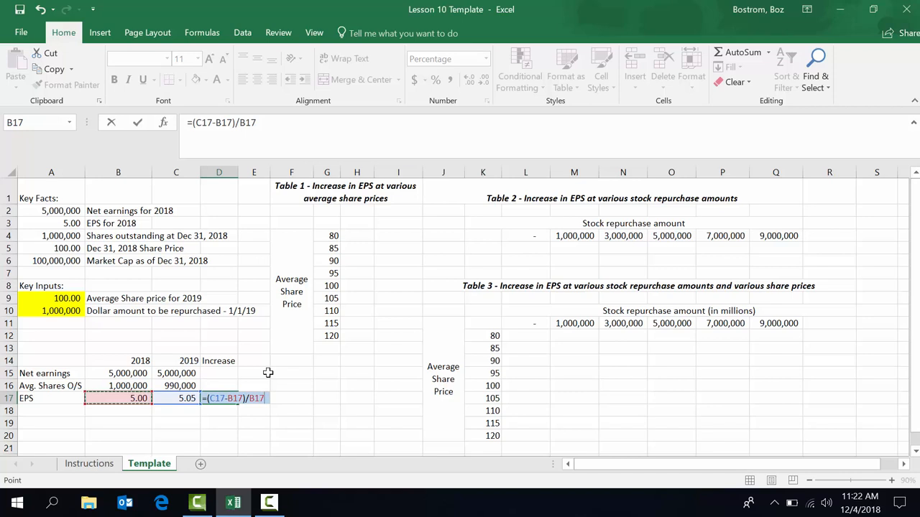
pyautogui.hotkey('ctrl', 'Return')
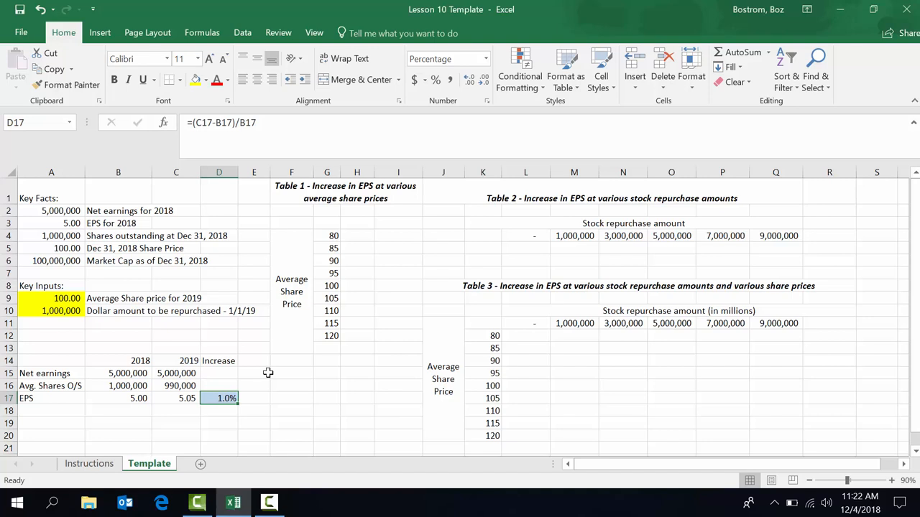
# - Set the average share price for 2019 in A9 to 80
pyautogui.click(342, 192)
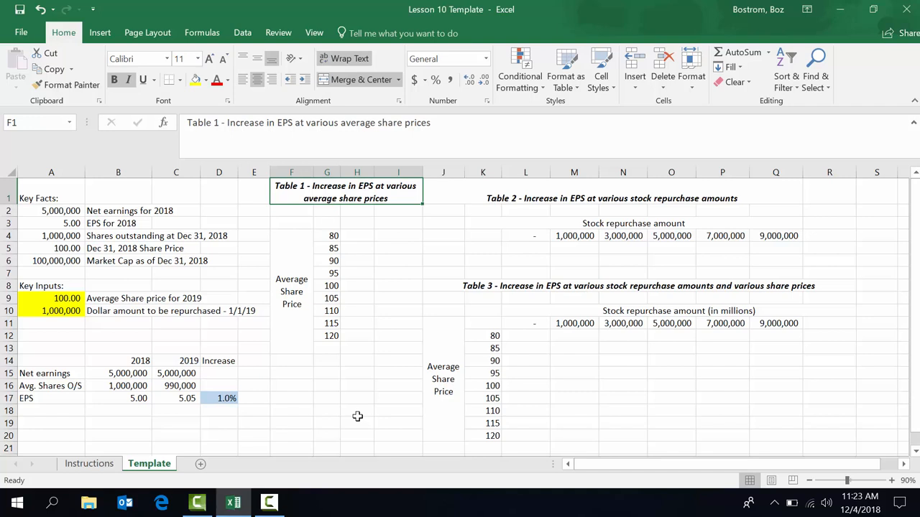
pyautogui.click(51, 298)
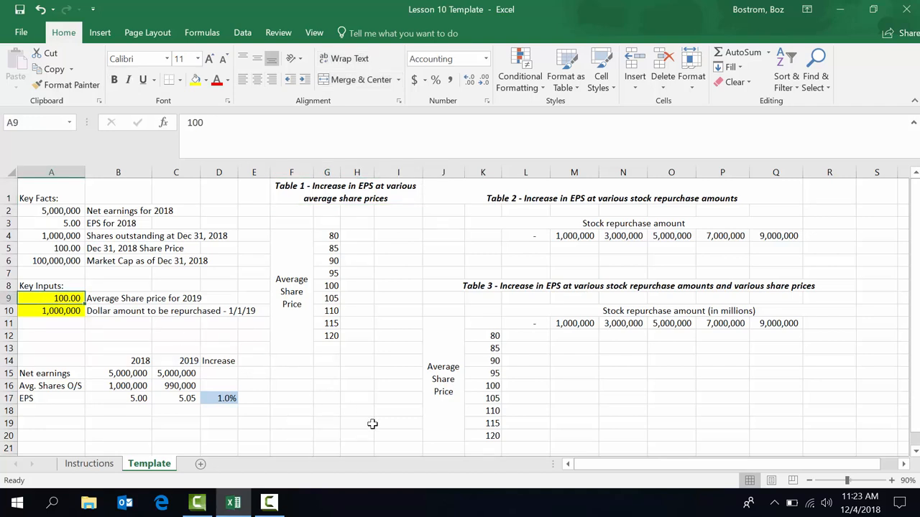
pyautogui.write('80')
pyautogui.press('Return')
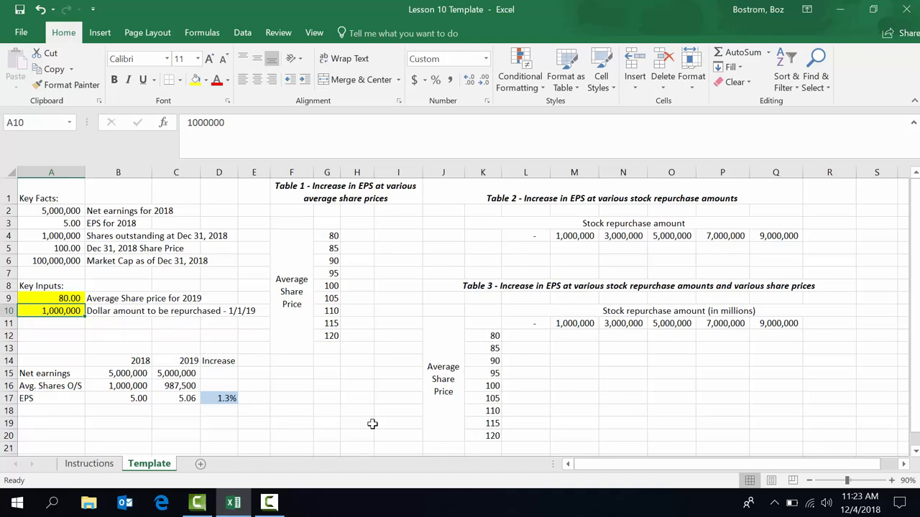
# - Check how the new share price affects the 2019 average shares in C16, EPS in C17 and increase in D17
pyautogui.click(168, 388)
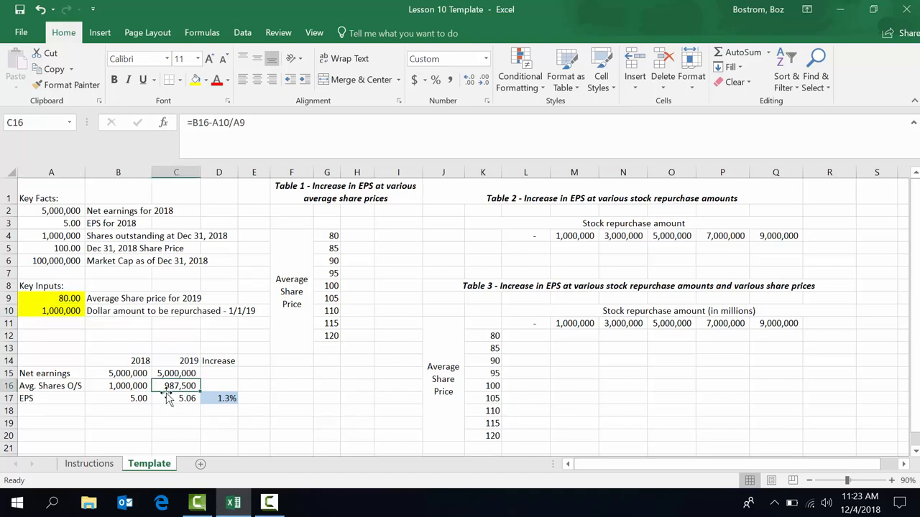
pyautogui.click(167, 397)
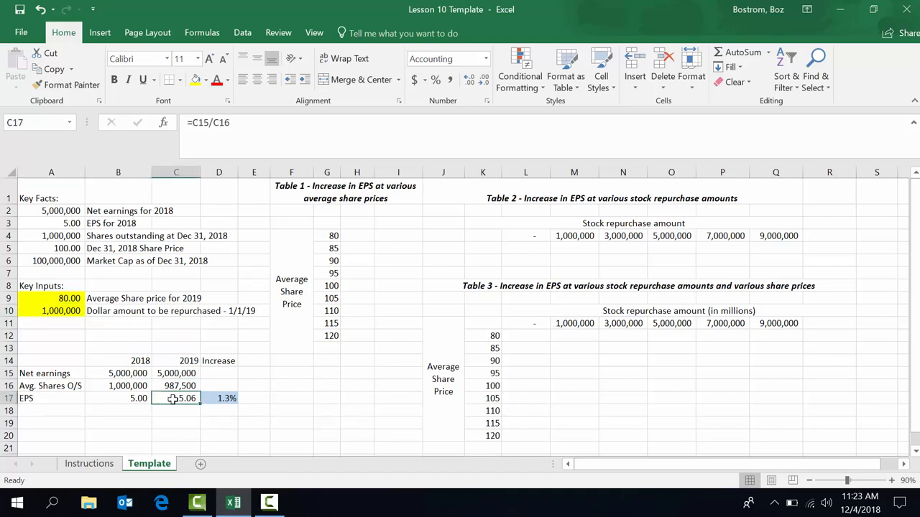
pyautogui.click(226, 400)
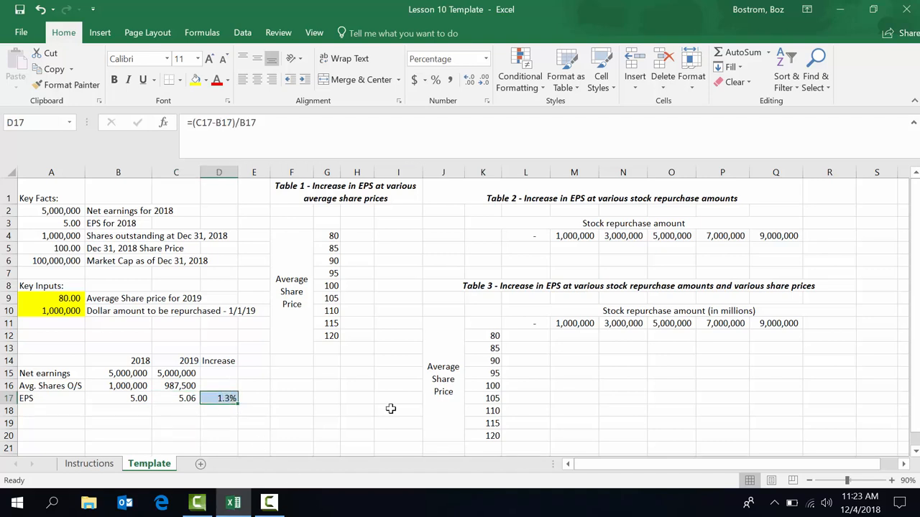
pyautogui.click(175, 386)
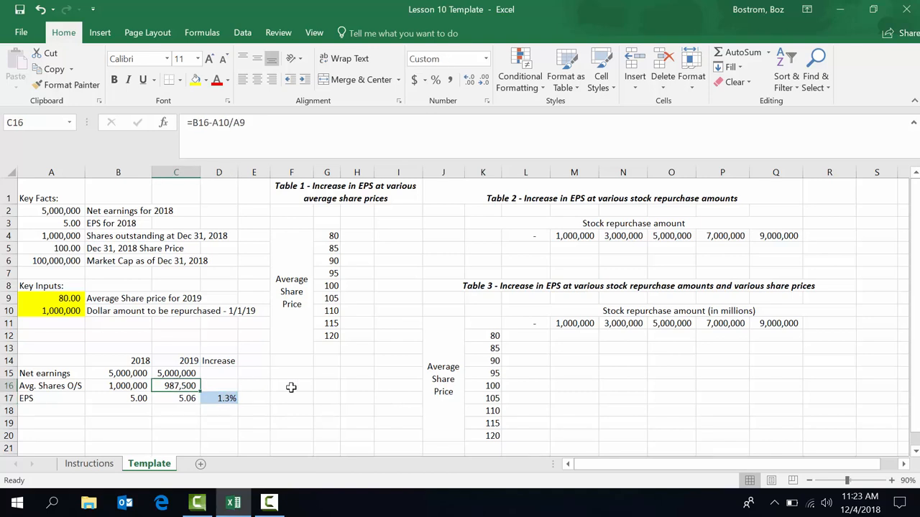
pyautogui.click(40, 313)
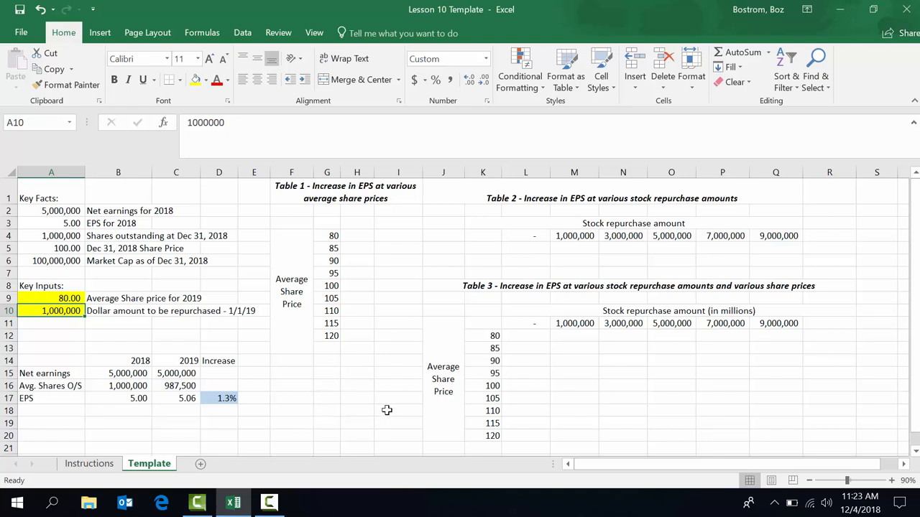
# - Link cell H3 at the head of Table 1 to the EPS increase with =D17
pyautogui.click(362, 223)
pyautogui.click(323, 236)
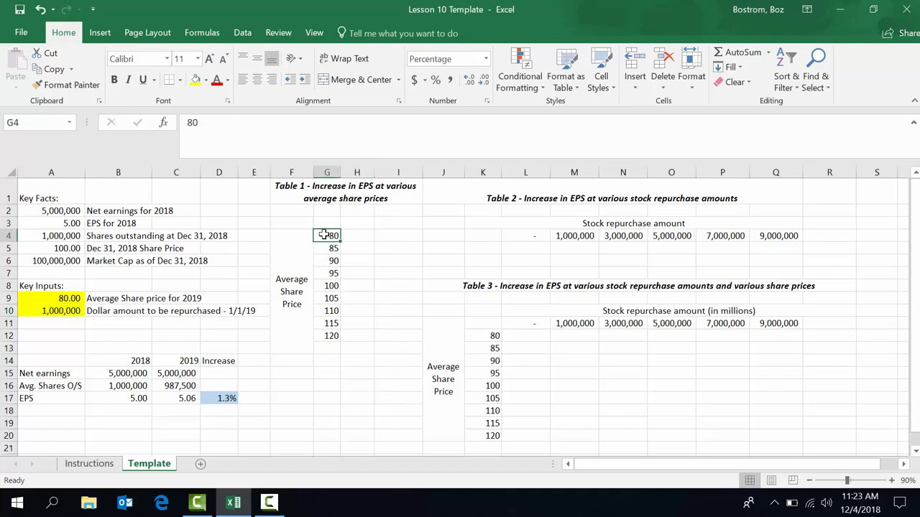
pyautogui.moveTo(324, 267); pyautogui.dragTo(327, 336)
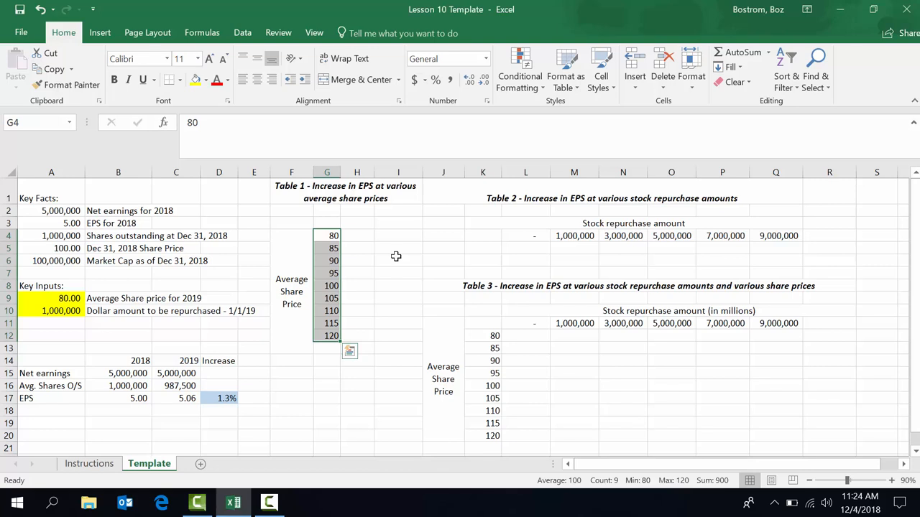
pyautogui.click(359, 221)
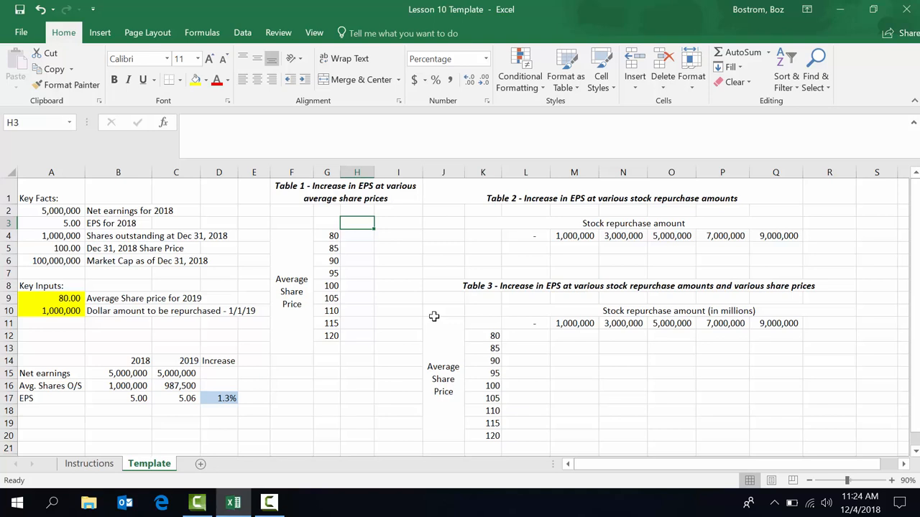
pyautogui.write('=')
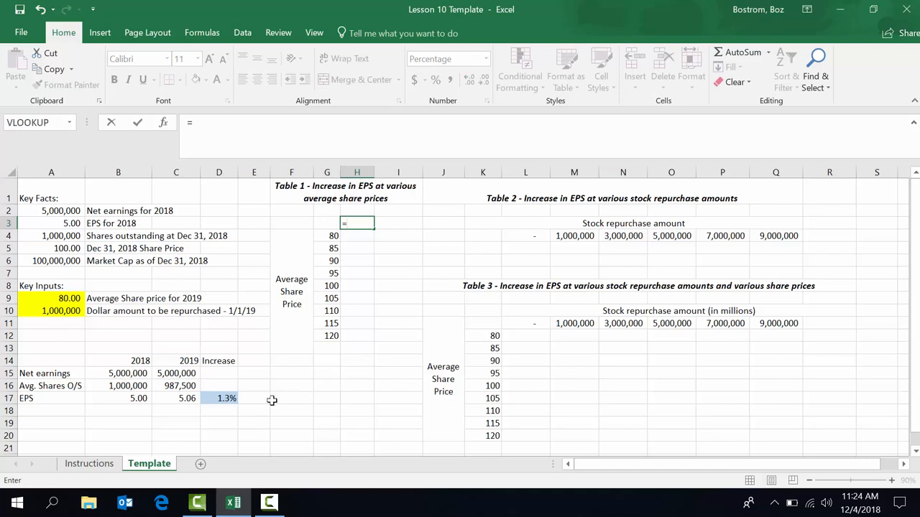
pyautogui.click(207, 401)
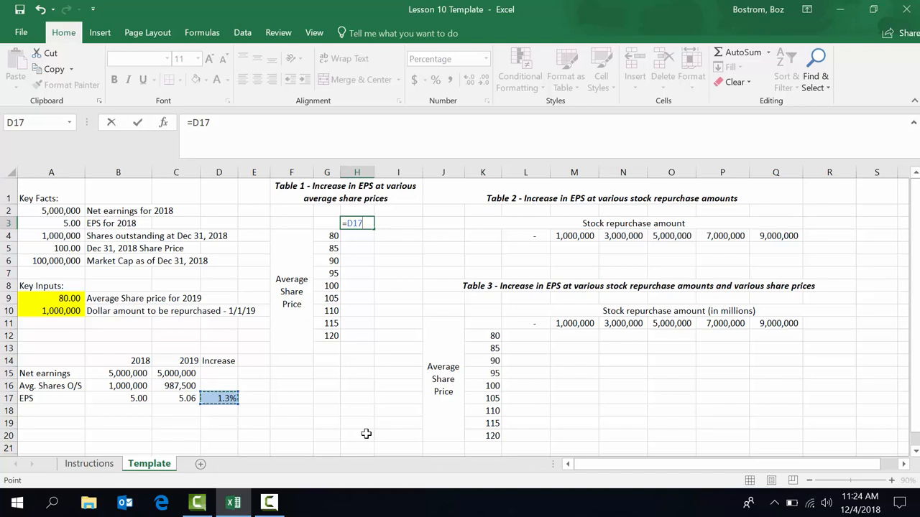
pyautogui.press('Return')
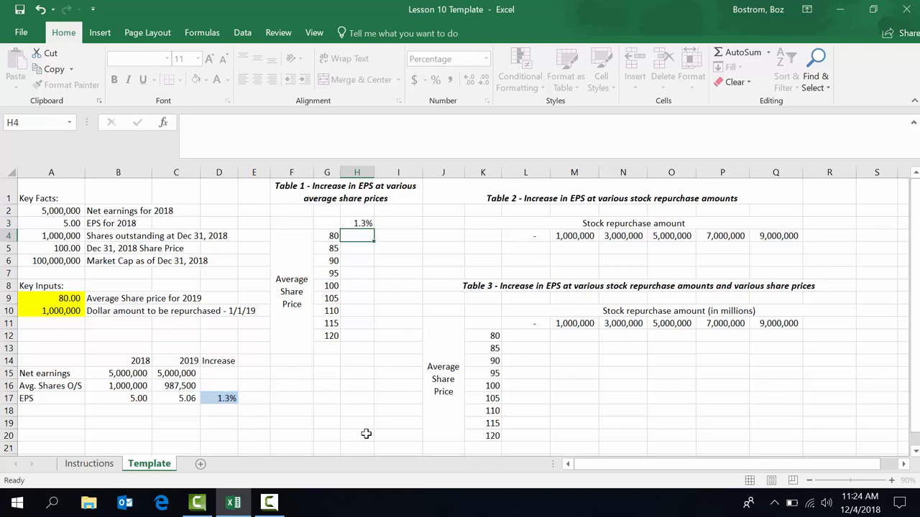
pyautogui.press('Up')
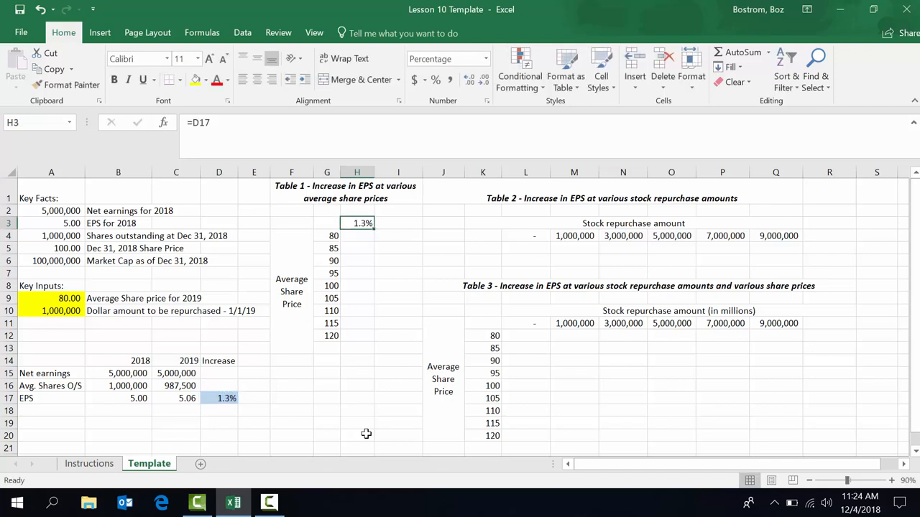
pyautogui.press('Left')
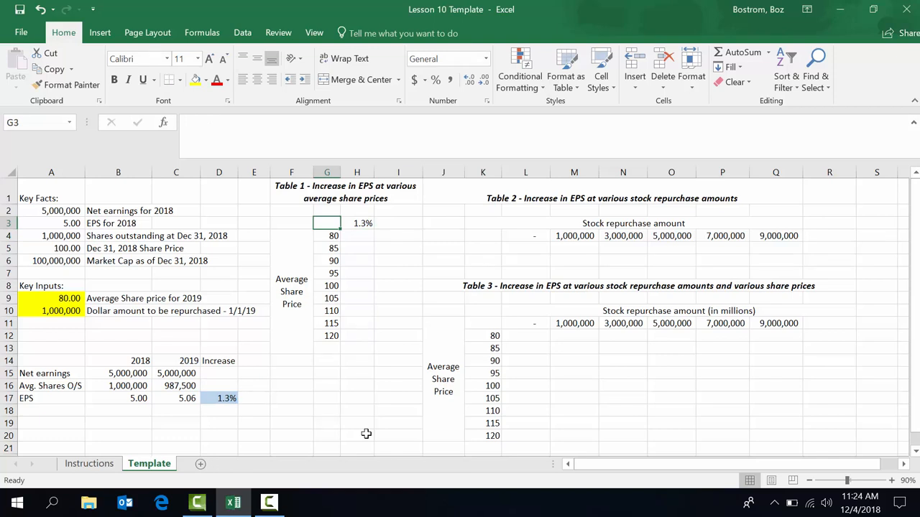
pyautogui.hotkey('shift', 'Right')
pyautogui.hotkey('ctrl', 'shift', 'Down')
pyautogui.hotkey('ctrl', 'shift', 'Down')
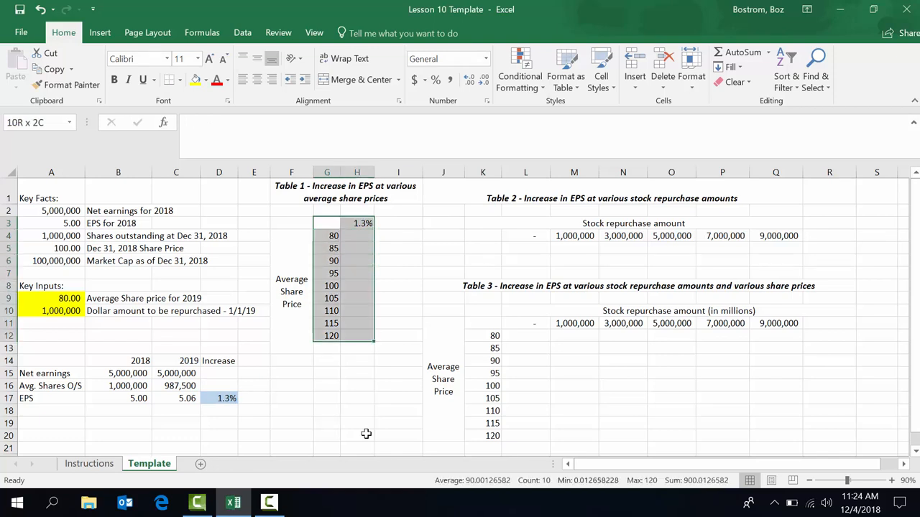
pyautogui.hotkey('ctrl', 'shift', 'Down')
pyautogui.hotkey('ctrl', 'shift', 'Up')
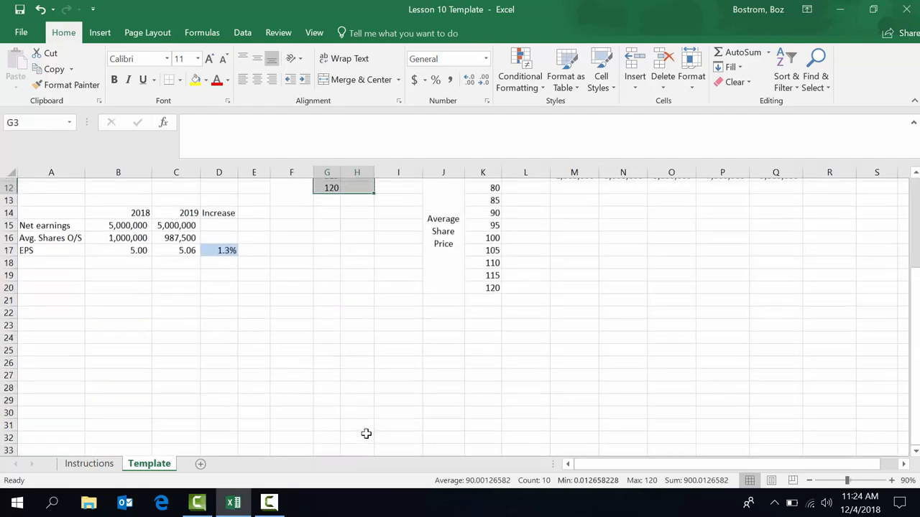
pyautogui.scroll(4, 366, 433)
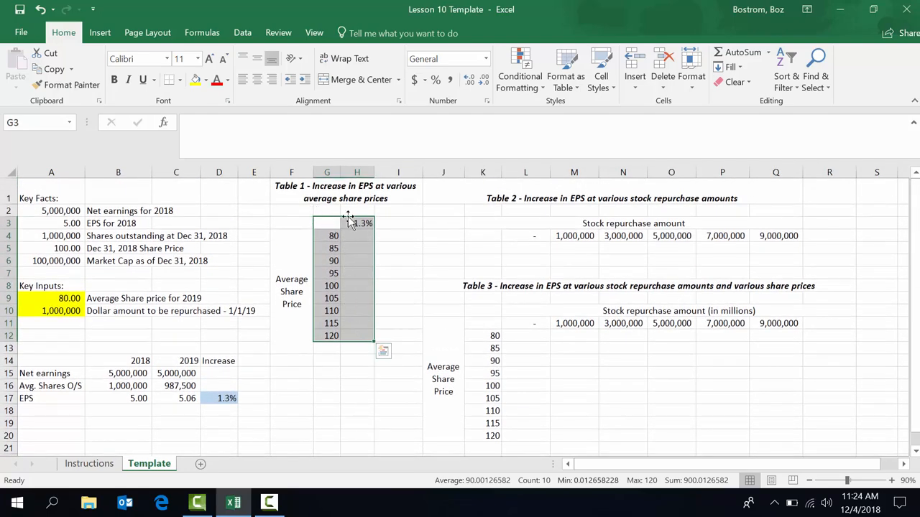
# - Create a What-If data table over G3:H12 with A9, the average share price, as the column input cell
pyautogui.click(327, 220)
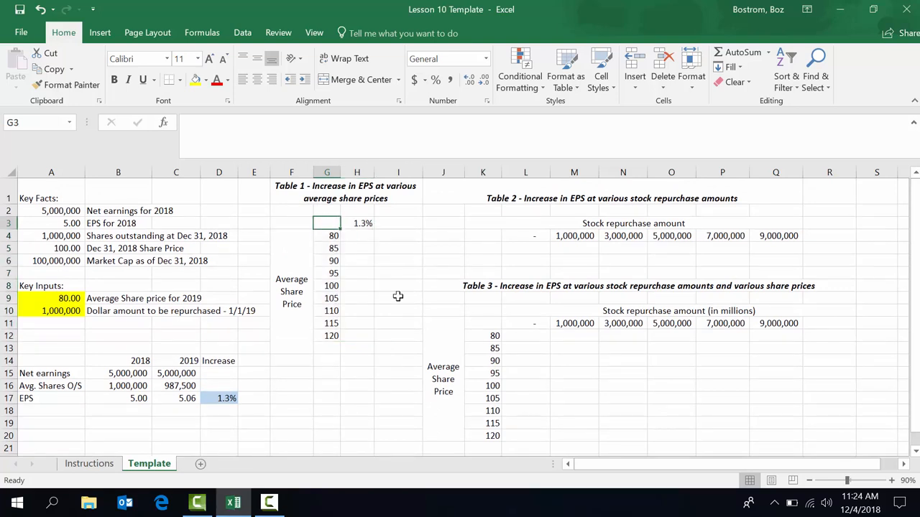
pyautogui.hotkey('shift', 'Right')
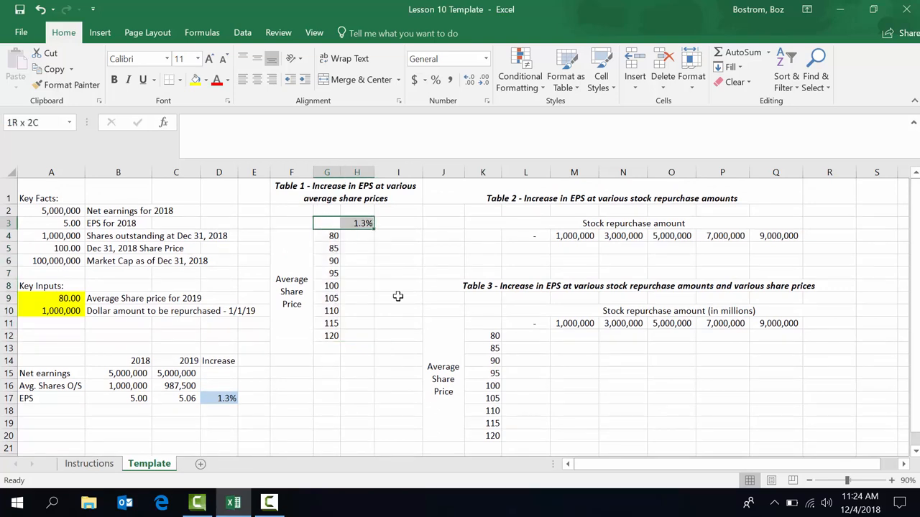
pyautogui.hotkey('shift', 'Down')
pyautogui.hotkey('shift', 'Down')
pyautogui.hotkey('shift', 'Down')
pyautogui.hotkey('shift', 'Down')
pyautogui.hotkey('shift', 'Down')
pyautogui.hotkey('shift', 'Down')
pyautogui.hotkey('shift', 'Down')
pyautogui.hotkey('shift', 'Down')
pyautogui.hotkey('shift', 'Down')
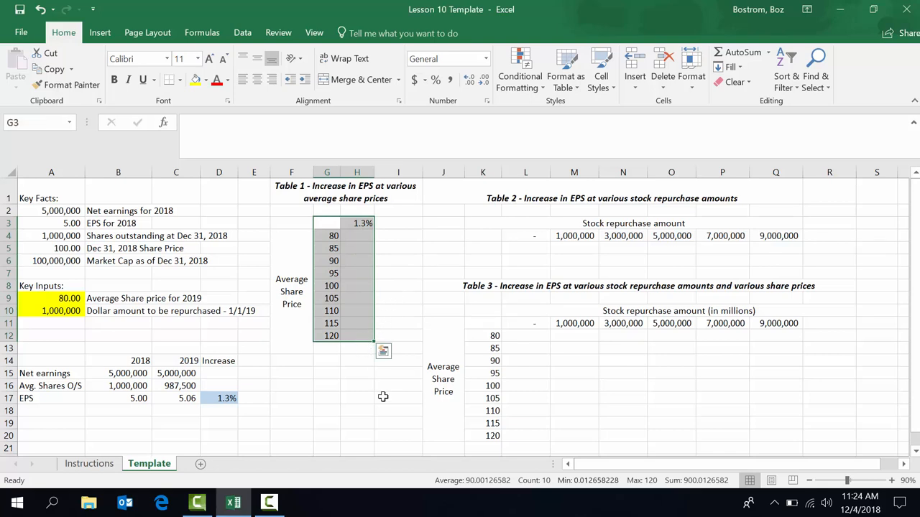
pyautogui.click(237, 30)
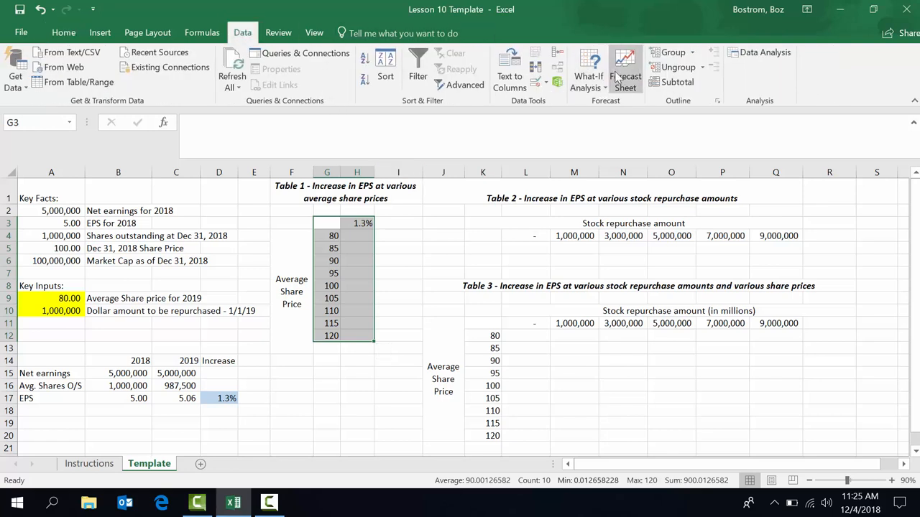
pyautogui.click(593, 80)
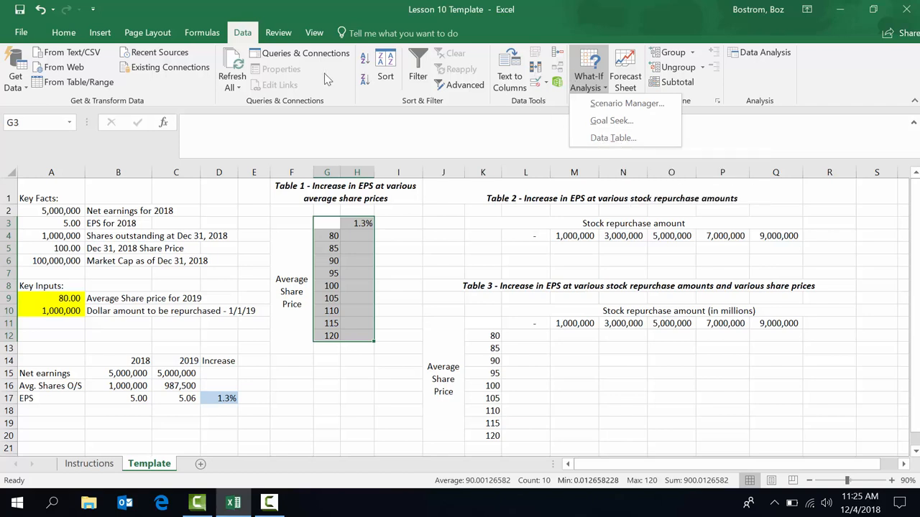
pyautogui.click(63, 38)
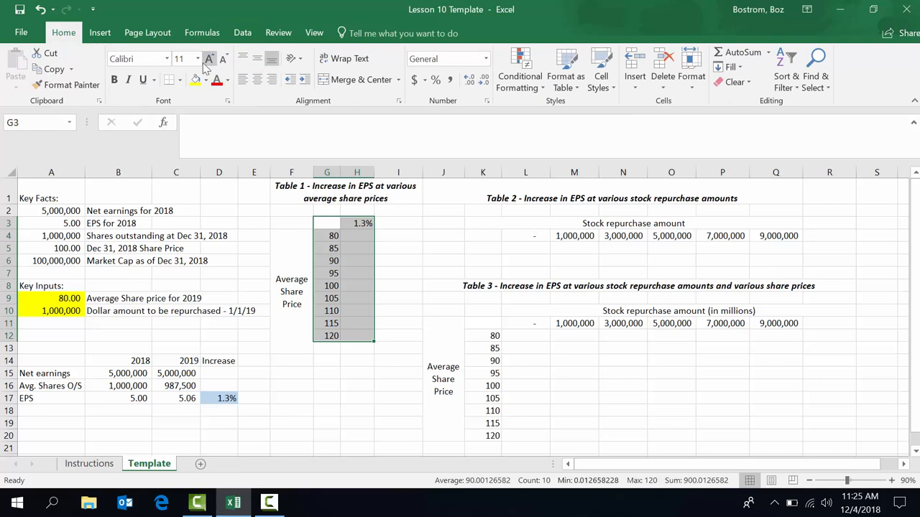
pyautogui.press('alt')
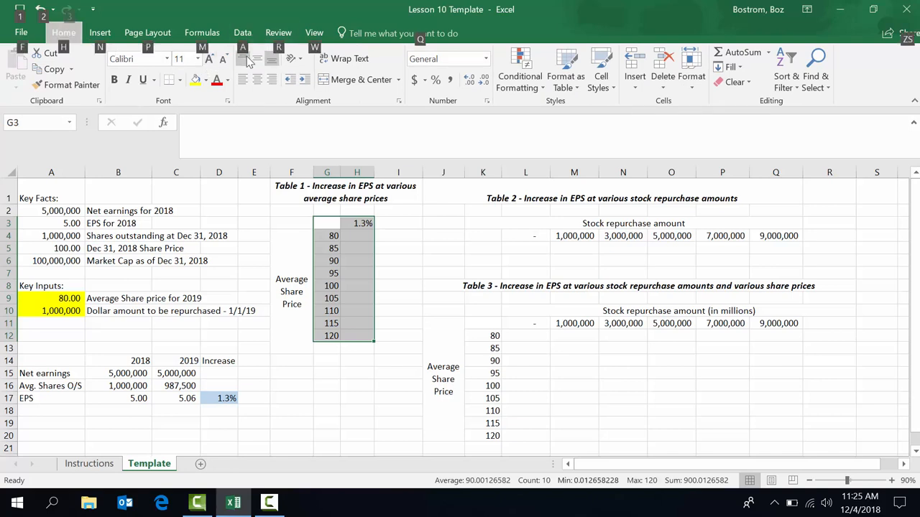
pyautogui.press('a')
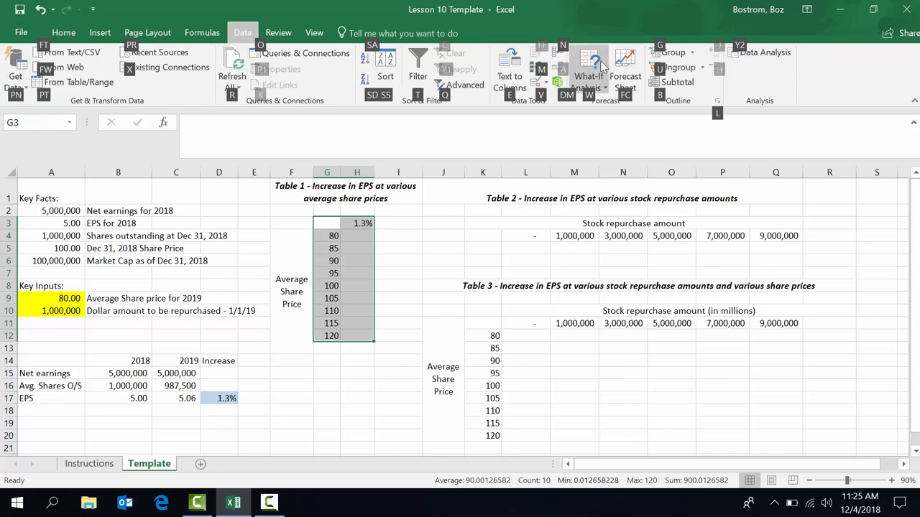
pyautogui.press('w')
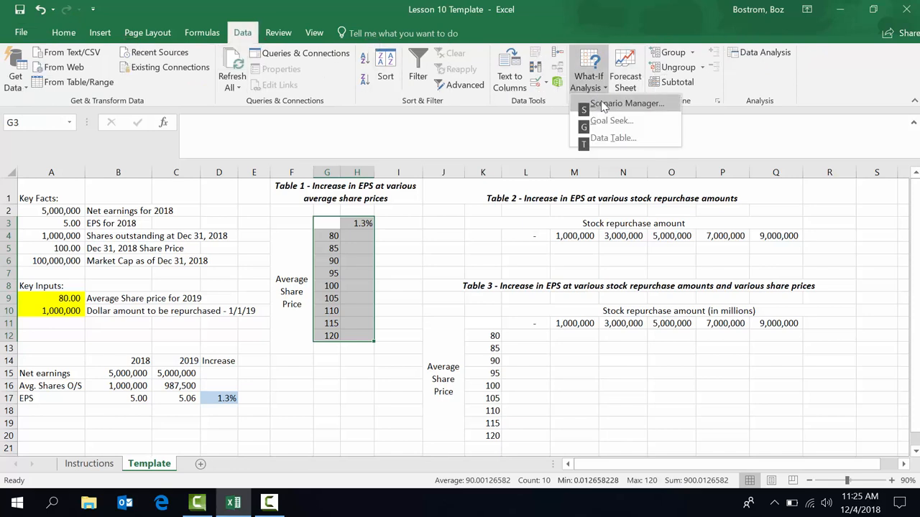
pyautogui.click(638, 140)
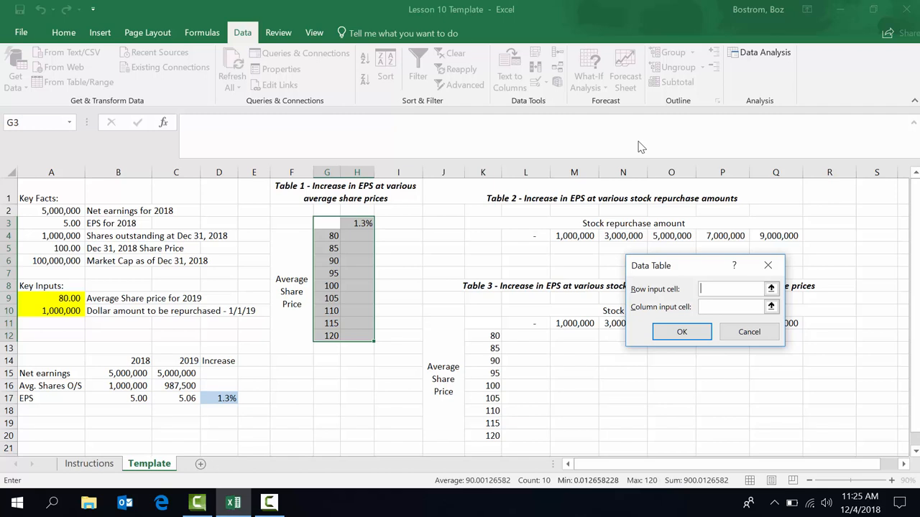
pyautogui.click(723, 312)
pyautogui.click(51, 298)
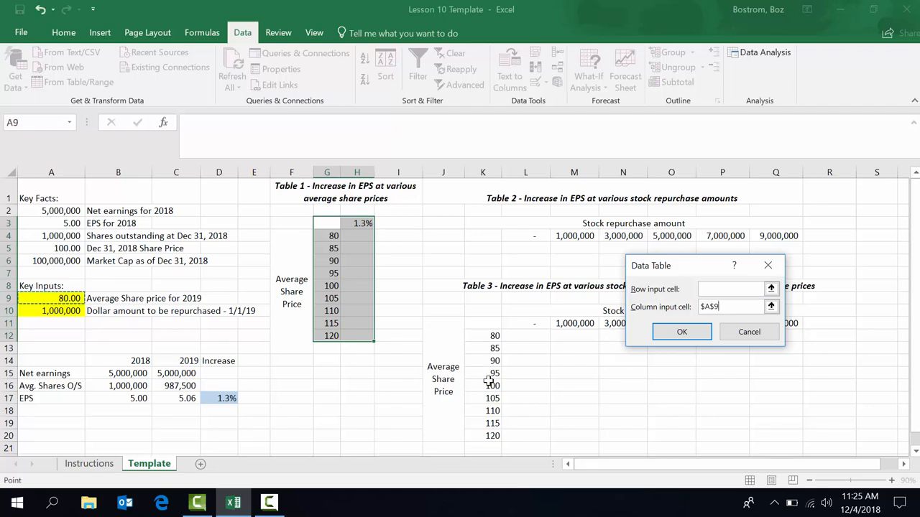
pyautogui.click(682, 331)
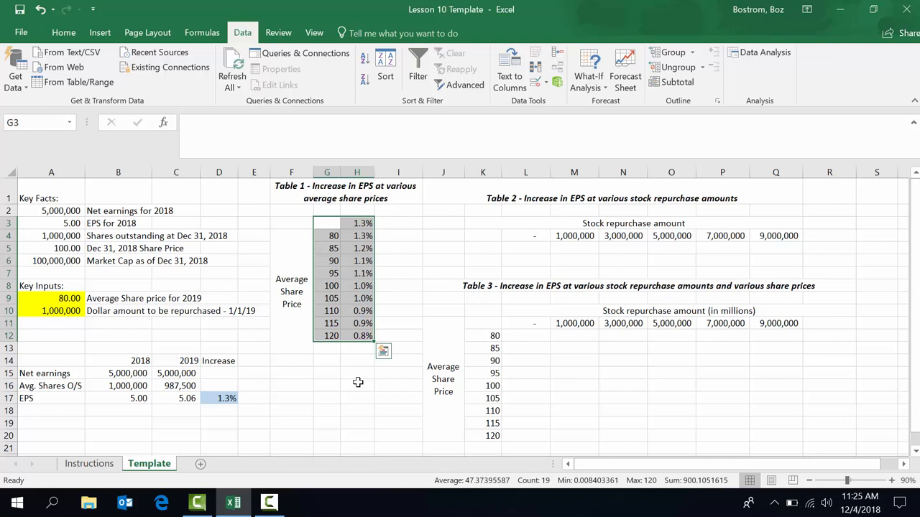
# - Delete the data table results in H4:H12 of Table 1
pyautogui.click(361, 234)
pyautogui.moveTo(362, 235); pyautogui.dragTo(363, 336)
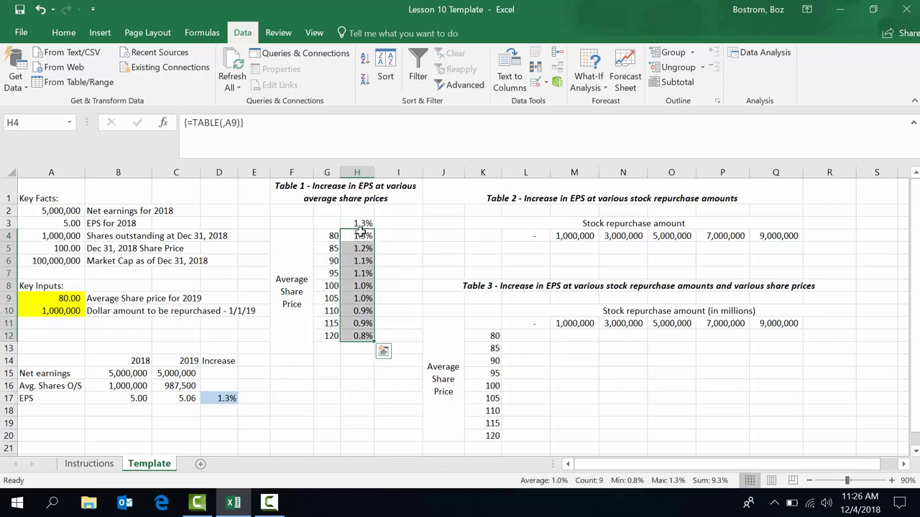
pyautogui.press('Delete')
# - Try a What-If data table over G3:H12 with A9 as the row input cell and no column input cell
pyautogui.press('Left')
pyautogui.press('Up')
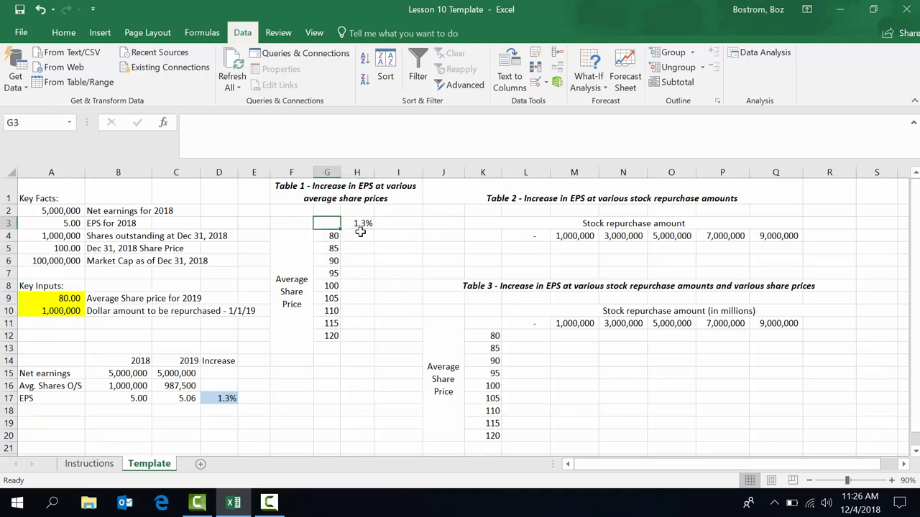
pyautogui.hotkey('shift', 'Right')
pyautogui.hotkey('shift', 'Down')
pyautogui.hotkey('ctrl', 'shift', 'Down')
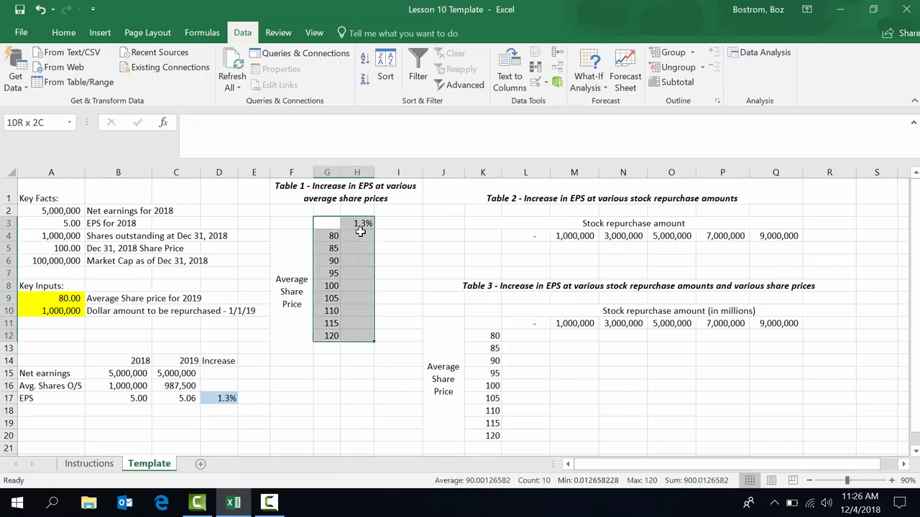
pyautogui.press('alt')
pyautogui.press('a')
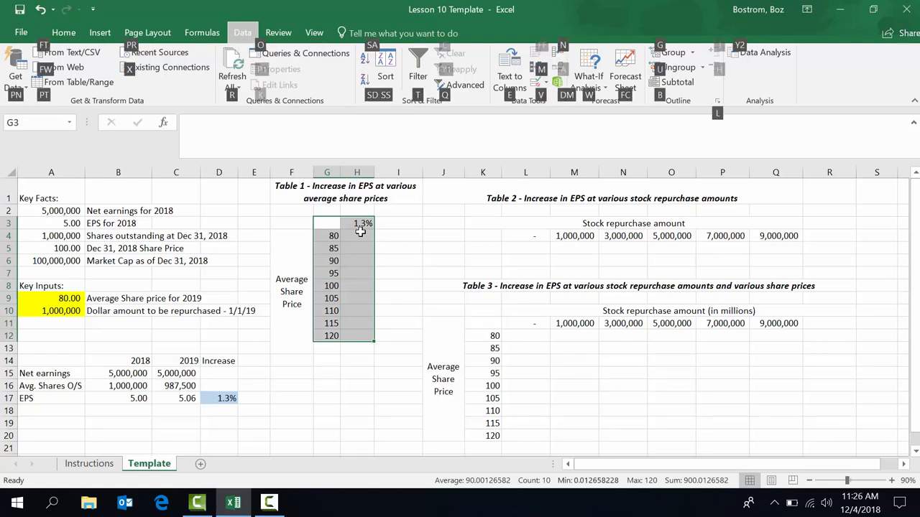
pyautogui.press('w')
pyautogui.press('t')
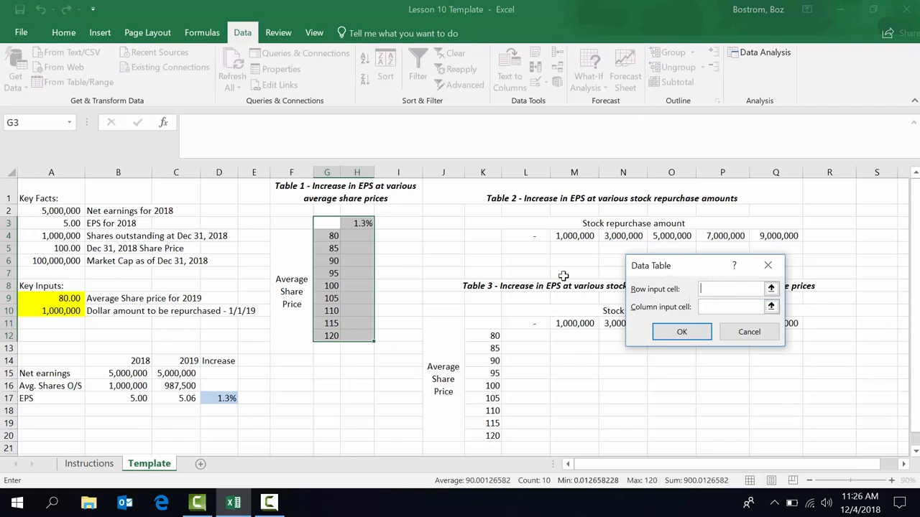
pyautogui.click(59, 309)
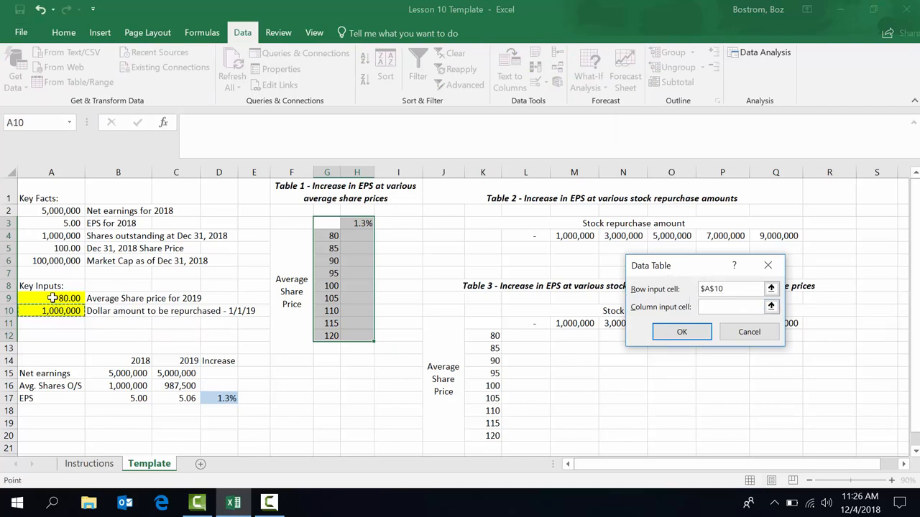
pyautogui.click(56, 298)
pyautogui.click(679, 332)
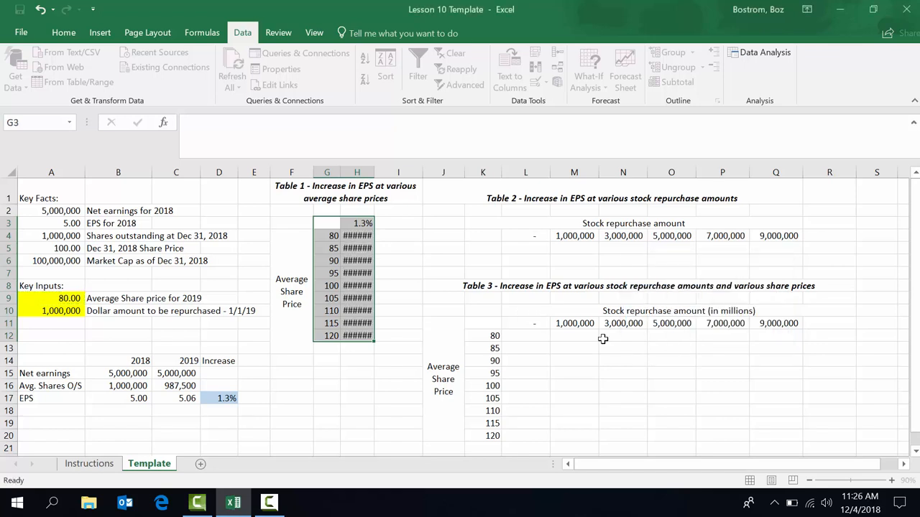
# - Clear the row-input data table results from H4:H12
pyautogui.click(357, 235)
pyautogui.moveTo(357, 235); pyautogui.dragTo(357, 337)
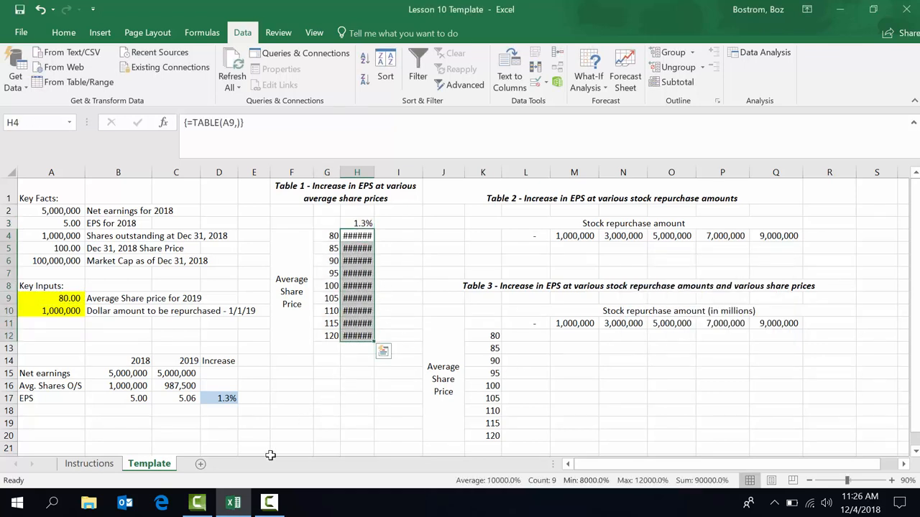
pyautogui.press('Delete')
# - Fill Table 1 with a What-If data table over G3:H12, using the average share price in A9 as the column input cell
pyautogui.press('Up')
pyautogui.press('Left')
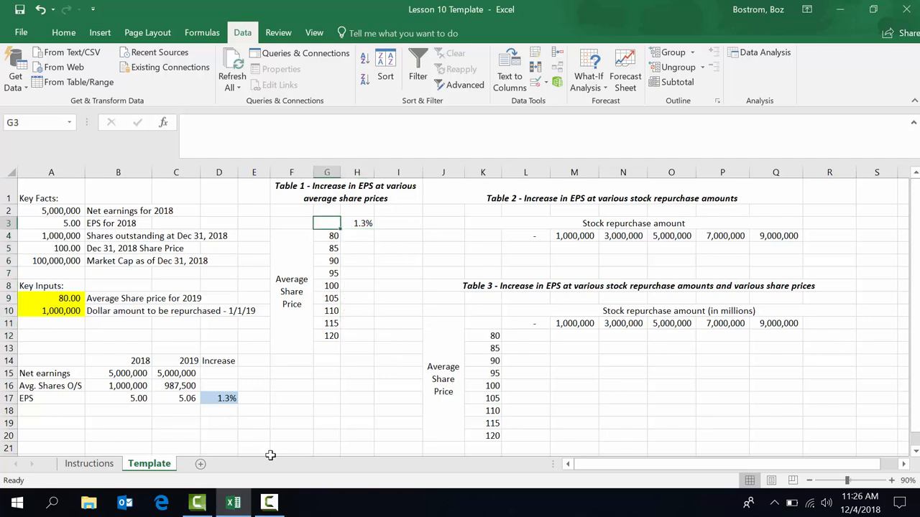
pyautogui.hotkey('shift', 'Right')
pyautogui.hotkey('shift', 'Down')
pyautogui.hotkey('ctrl', 'shift', 'Down')
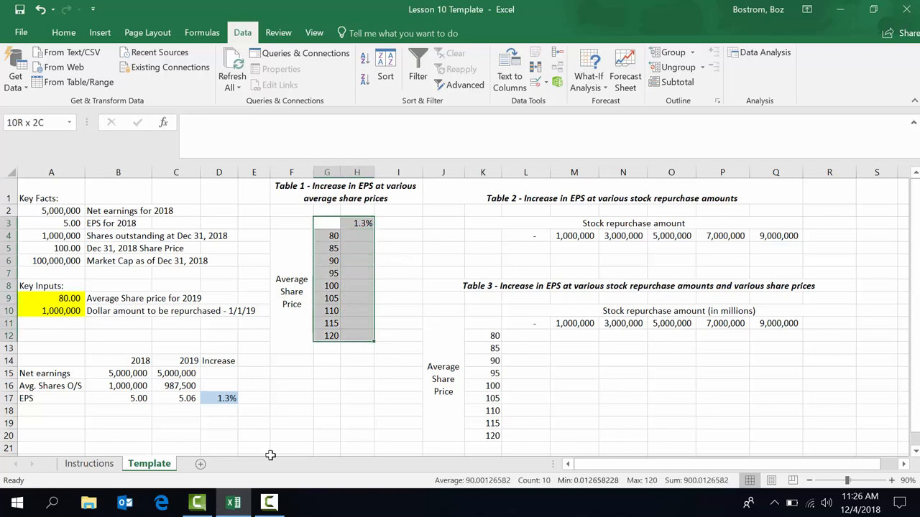
pyautogui.click(583, 80)
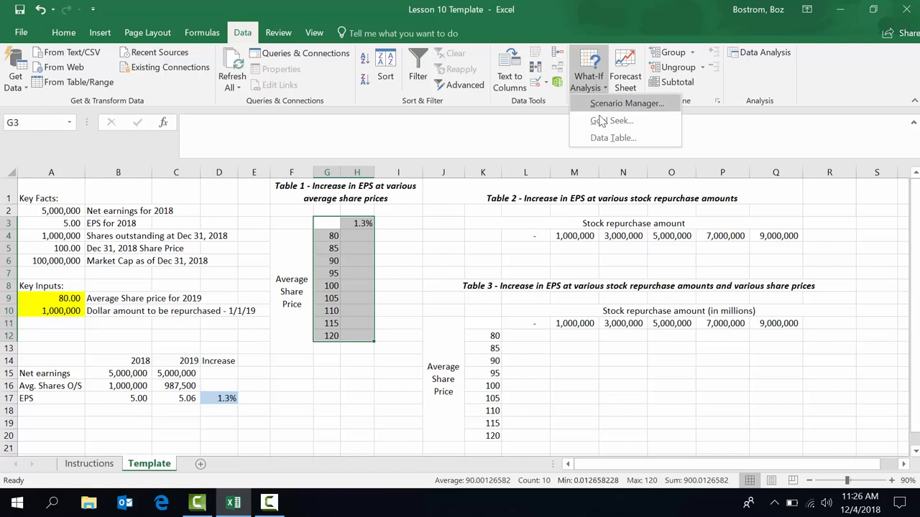
pyautogui.click(608, 138)
pyautogui.click(721, 310)
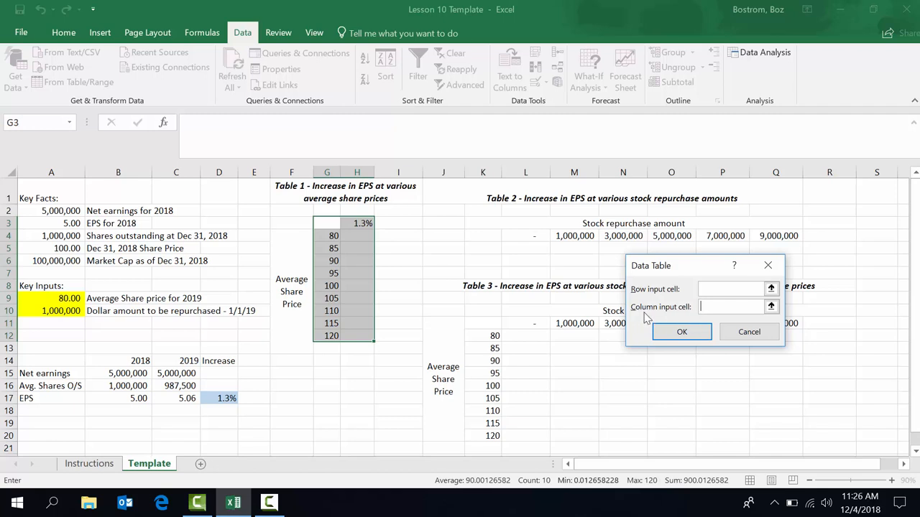
pyautogui.click(69, 298)
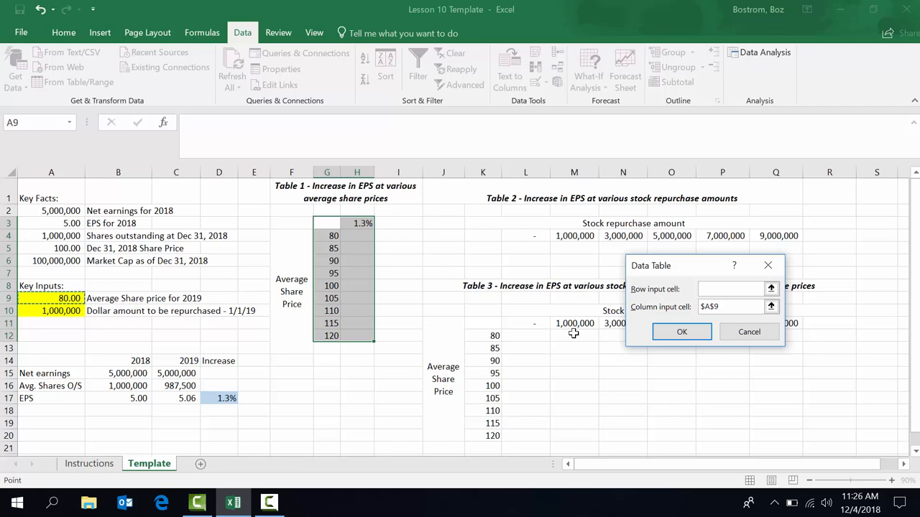
pyautogui.click(682, 333)
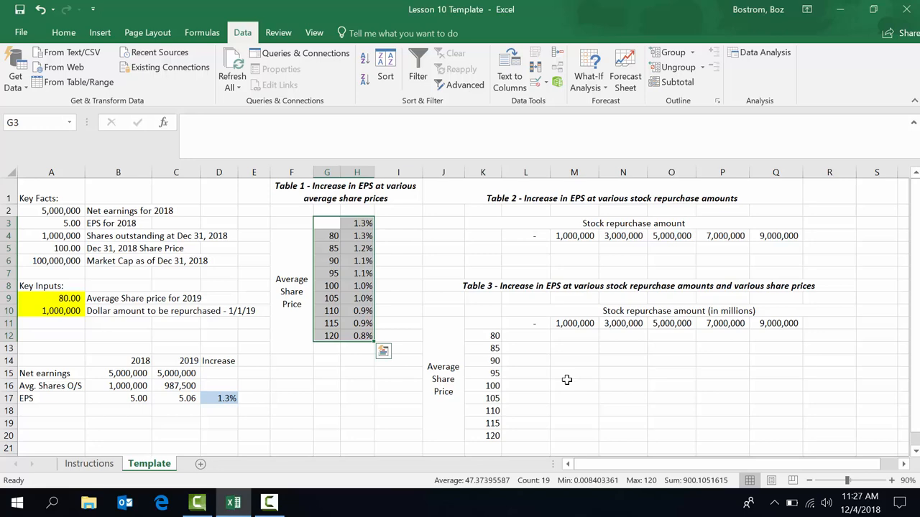
# - Check the workbook calculation setting in the program's formula options
pyautogui.click(22, 38)
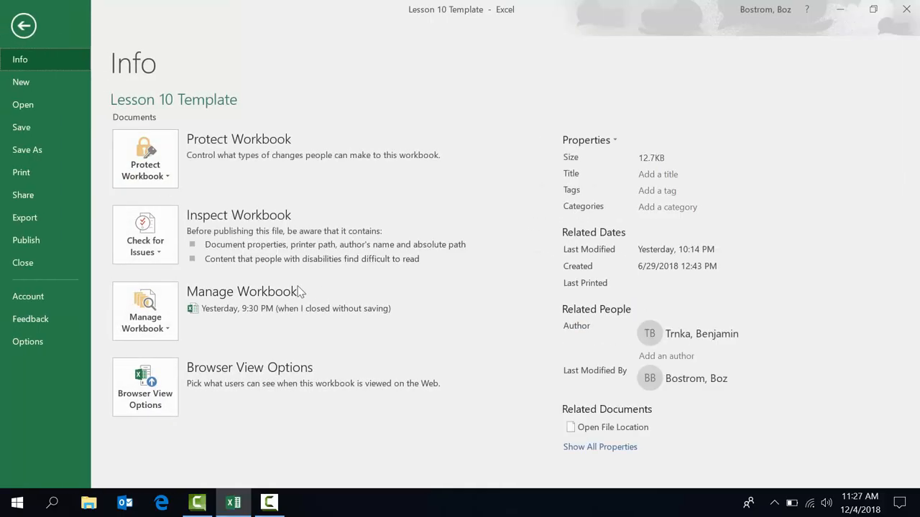
pyautogui.click(30, 341)
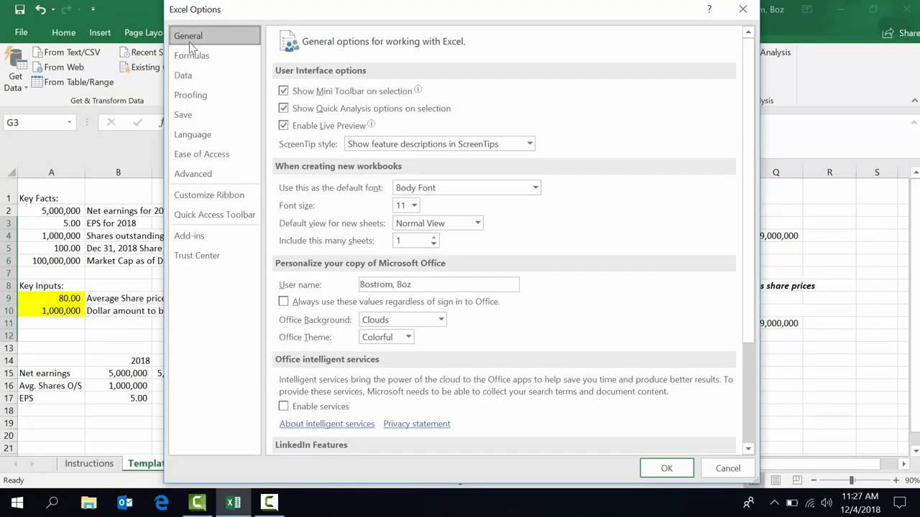
pyautogui.click(195, 64)
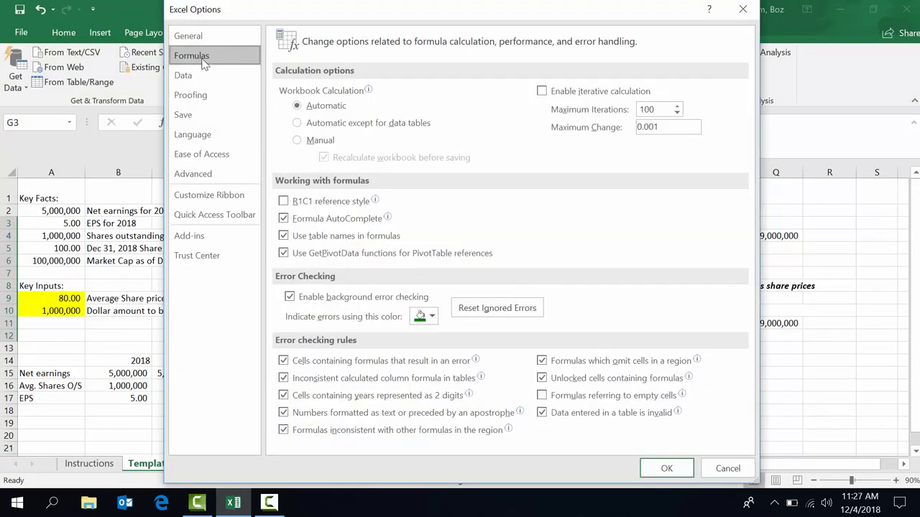
pyautogui.moveTo(327, 106)
pyautogui.moveTo(365, 130)
pyautogui.click(667, 468)
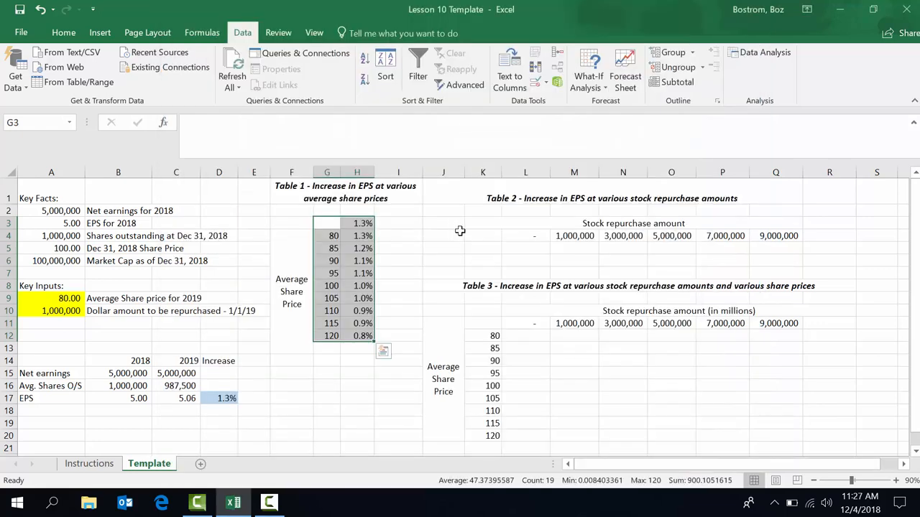
# - Link K5 beside Table 2 to the EPS increase with the formula =D17
pyautogui.click(492, 248)
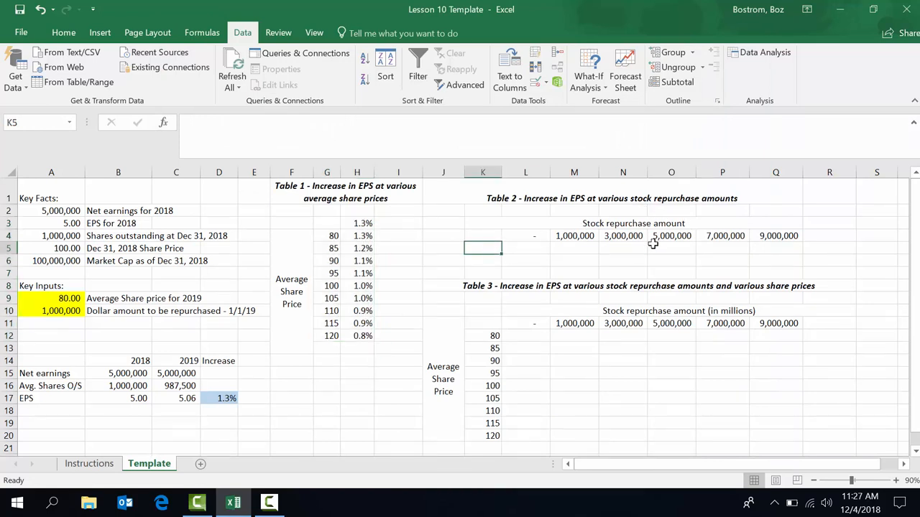
pyautogui.write('=')
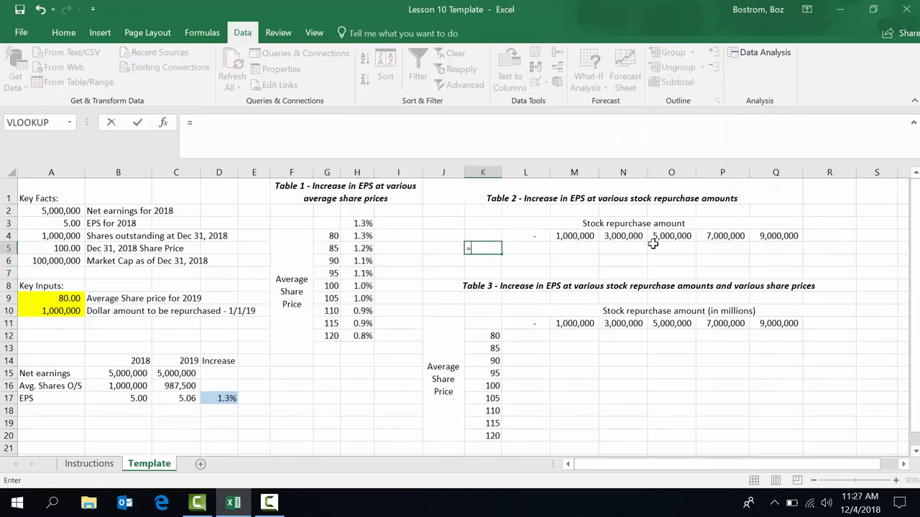
pyautogui.click(221, 396)
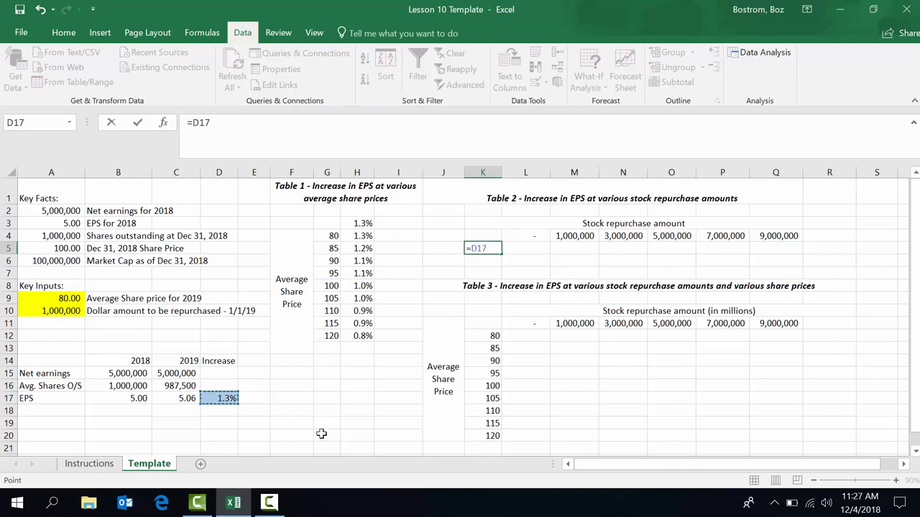
pyautogui.hotkey('ctrl', 'Return')
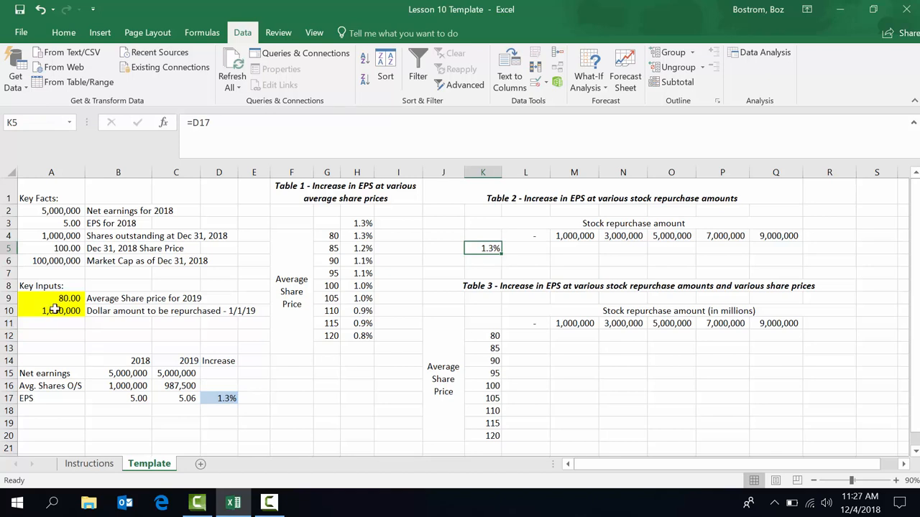
# - Examine the stock repurchase amounts across L4:Q4 of Table 2, ending at the corner cell K4
pyautogui.click(526, 240)
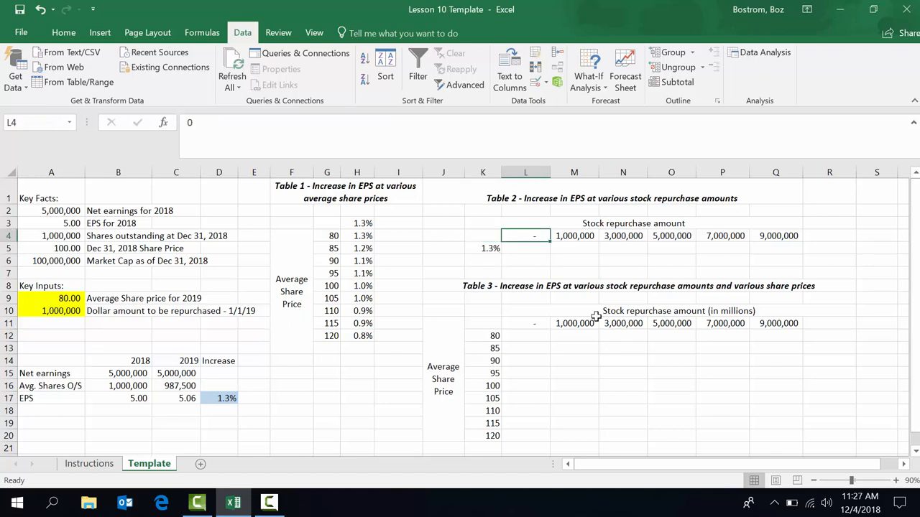
pyautogui.press('Right')
pyautogui.press('Right')
pyautogui.press('Right')
pyautogui.press('Right')
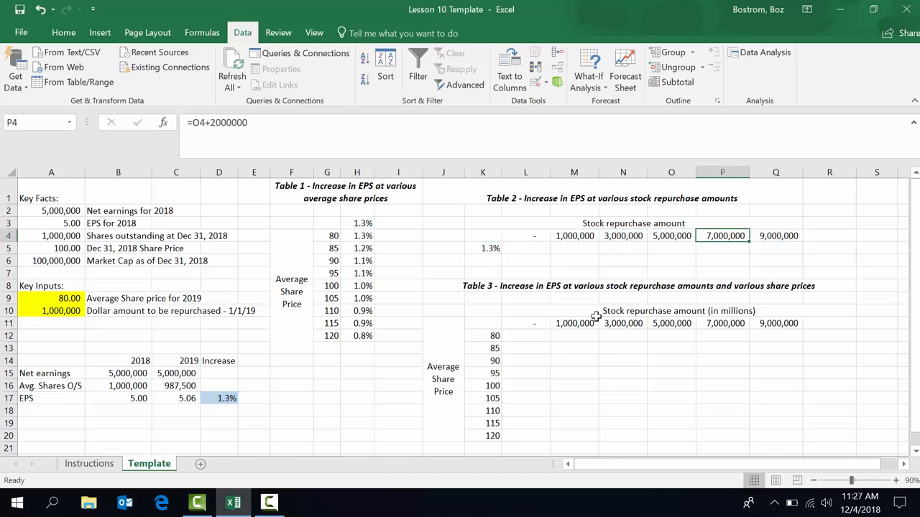
pyautogui.press('Right')
pyautogui.press('Left')
pyautogui.press('Left')
pyautogui.press('Left')
pyautogui.press('Left')
pyautogui.press('Left')
pyautogui.press('Left')
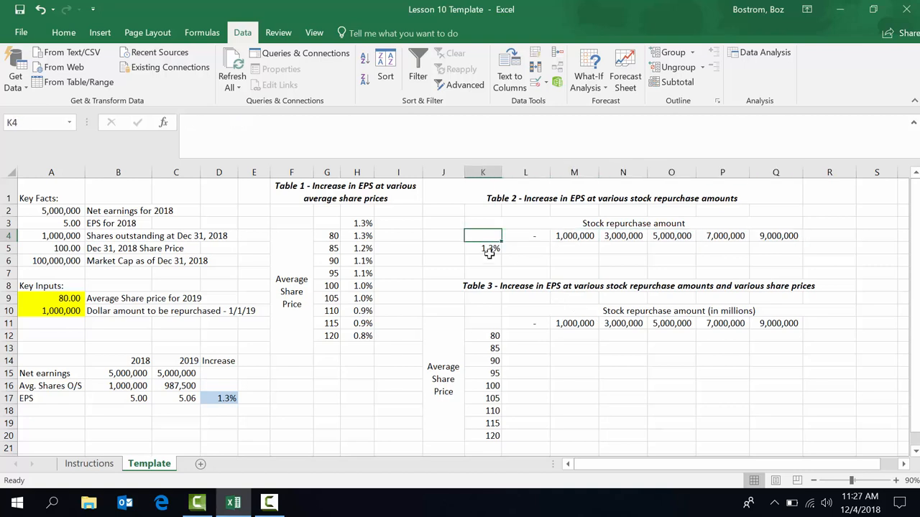
# - Compare Table 1's column layout in G3:H13 with Table 2's row layout in L4:Q5
pyautogui.moveTo(323, 224); pyautogui.dragTo(358, 342)
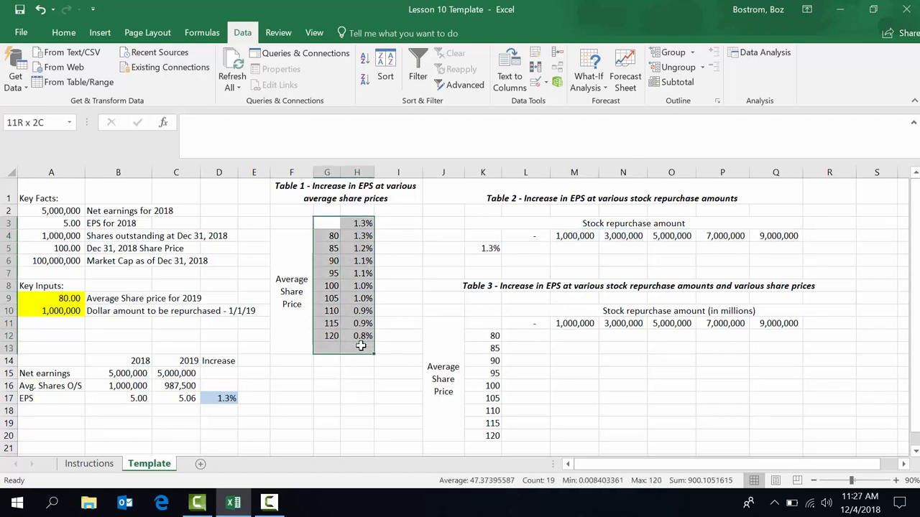
pyautogui.click(534, 236)
pyautogui.moveTo(586, 236); pyautogui.dragTo(779, 250)
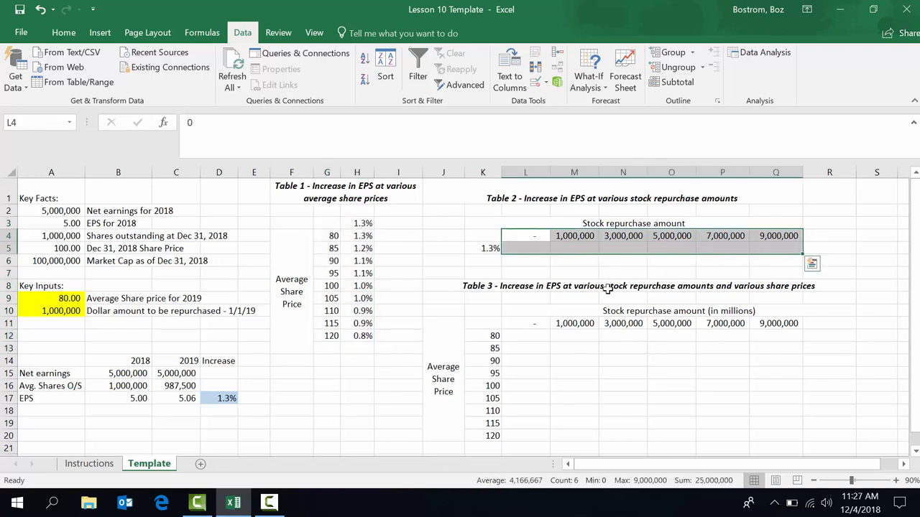
pyautogui.click(530, 270)
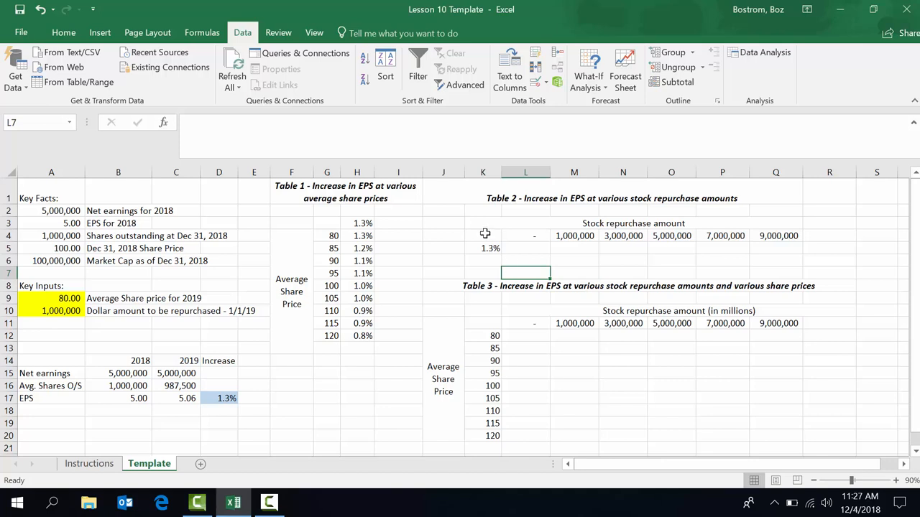
# - Create a What-If data table over K4:Q5 with A10, the dollar amount to be repurchased, as the row input cell
pyautogui.click(485, 234)
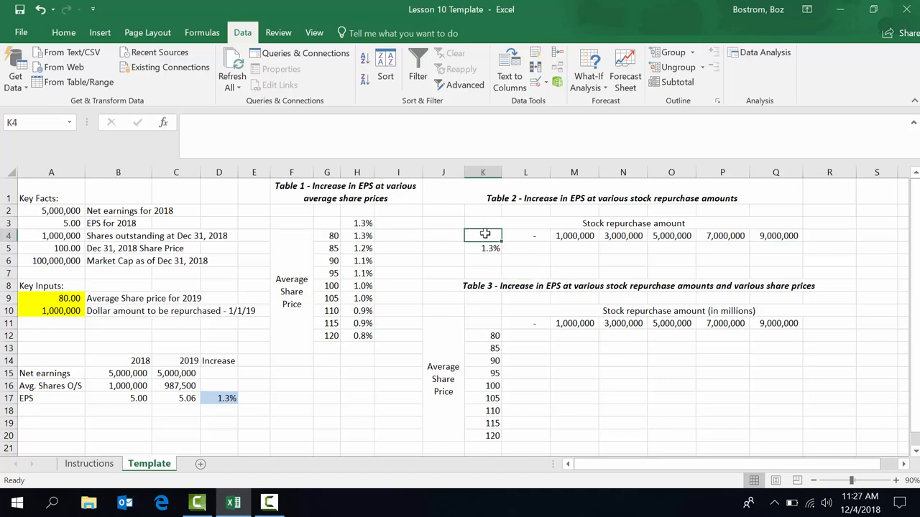
pyautogui.moveTo(485, 234); pyautogui.dragTo(773, 251)
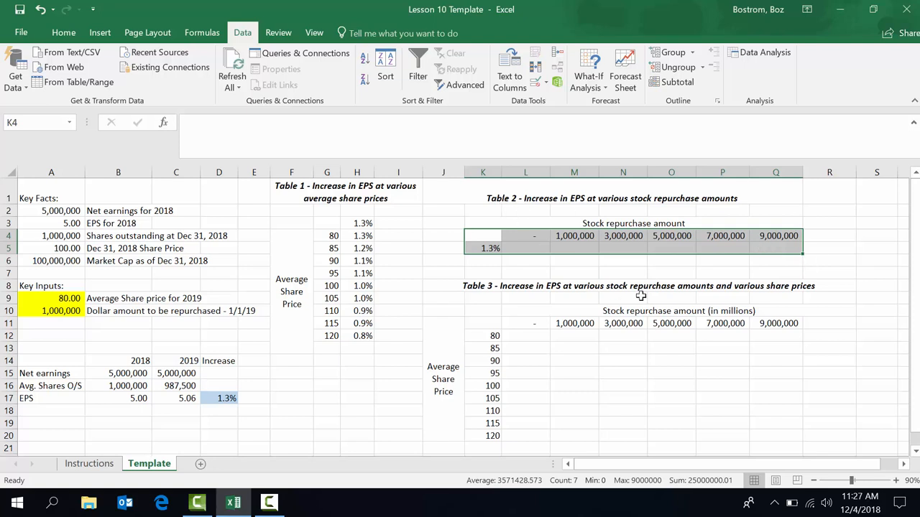
pyautogui.click(596, 85)
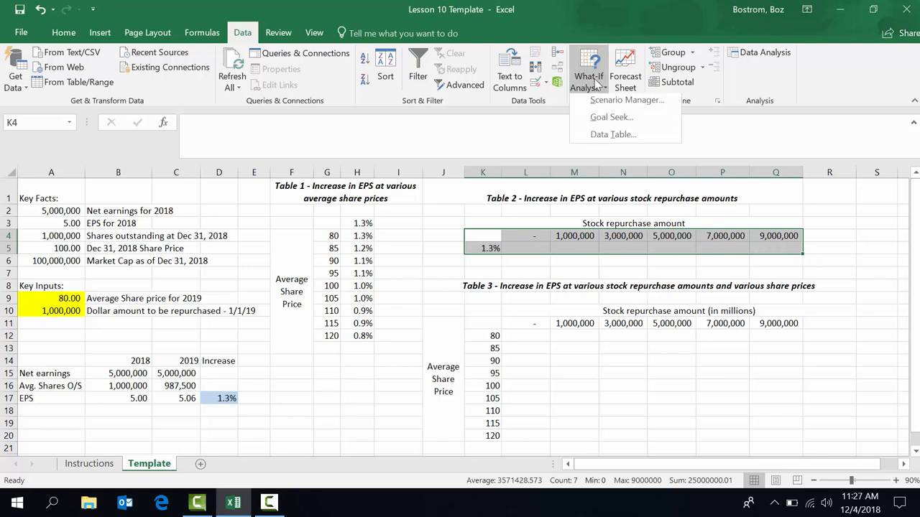
pyautogui.click(612, 138)
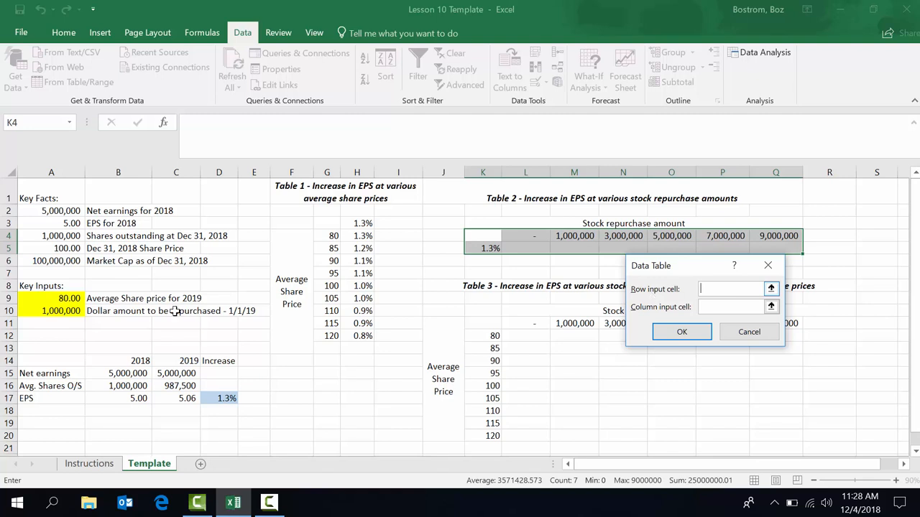
pyautogui.click(61, 311)
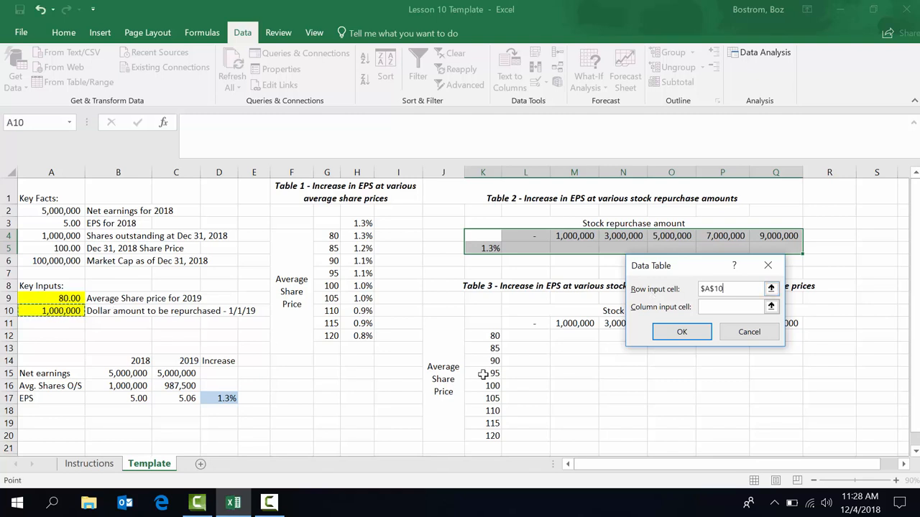
pyautogui.click(694, 335)
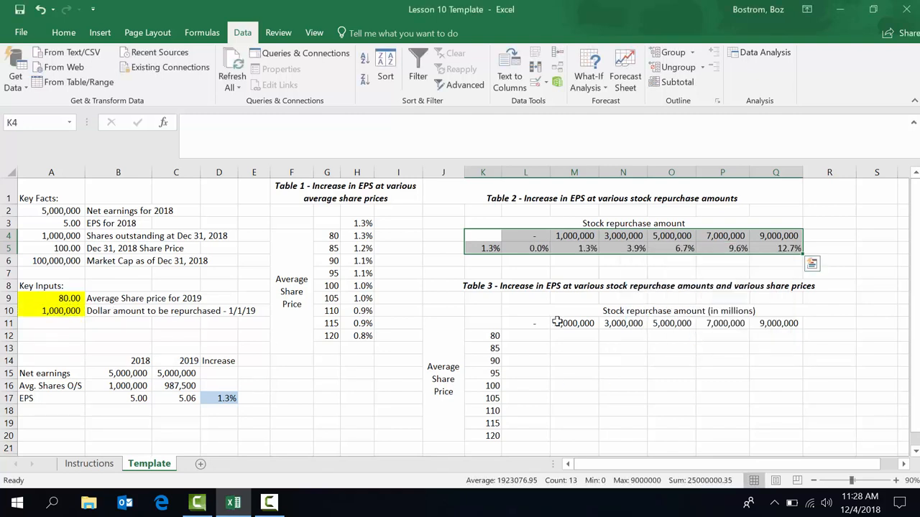
# - Compare Table 2's repurchase amounts and EPS increases with the input in A10 and the increase formula in D17
pyautogui.click(575, 272)
pyautogui.click(572, 237)
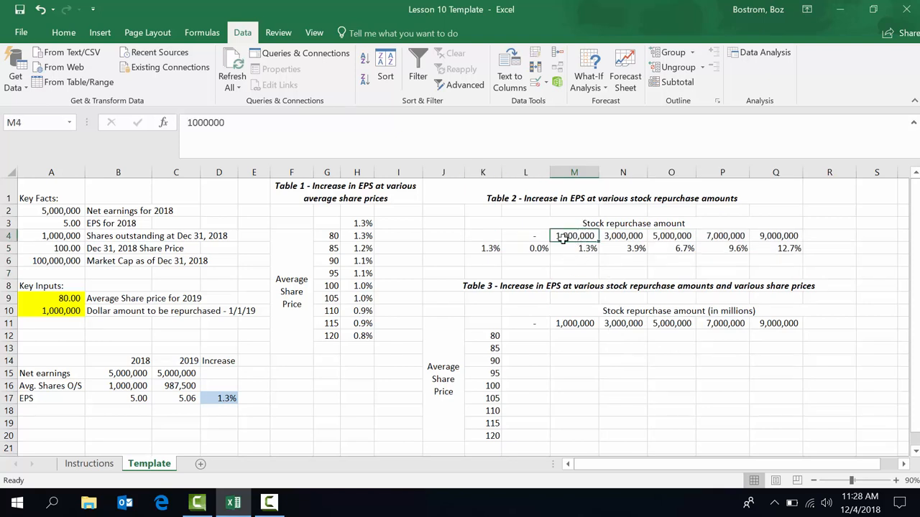
pyautogui.click(61, 312)
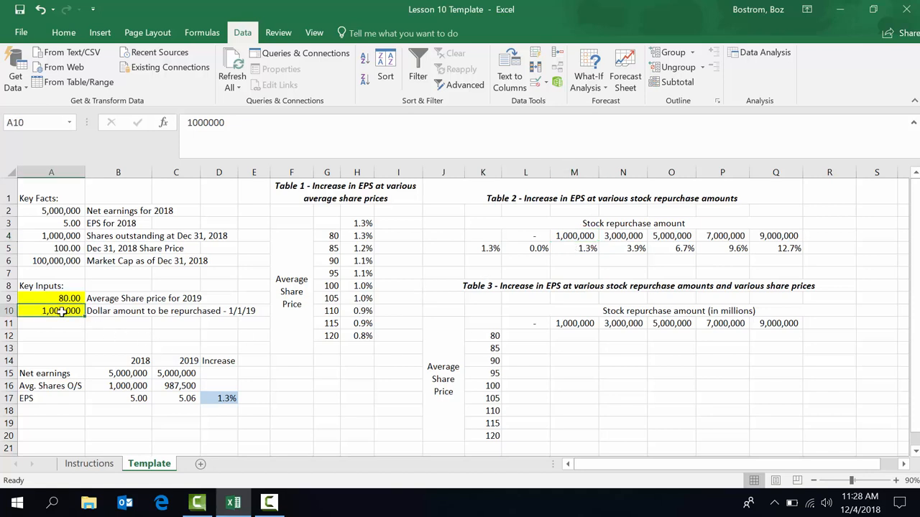
pyautogui.click(219, 400)
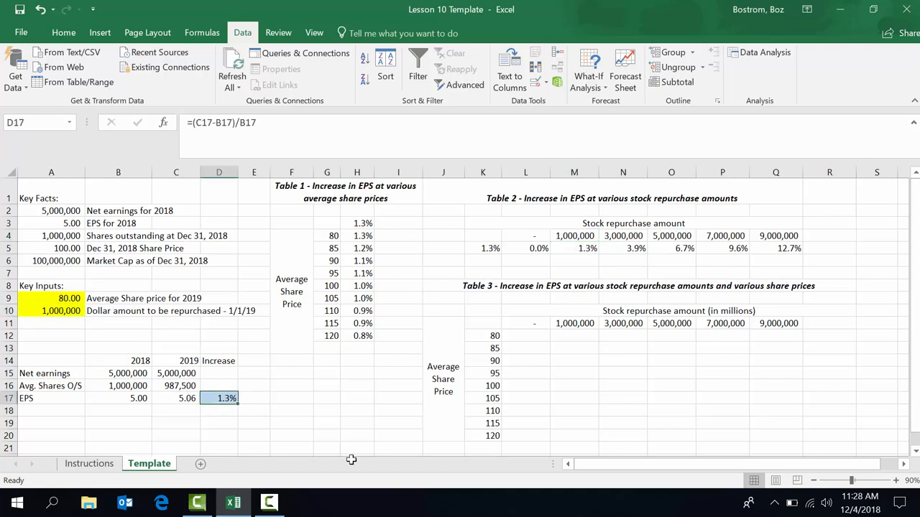
pyautogui.click(575, 232)
pyautogui.click(611, 236)
pyautogui.click(679, 248)
pyautogui.click(710, 238)
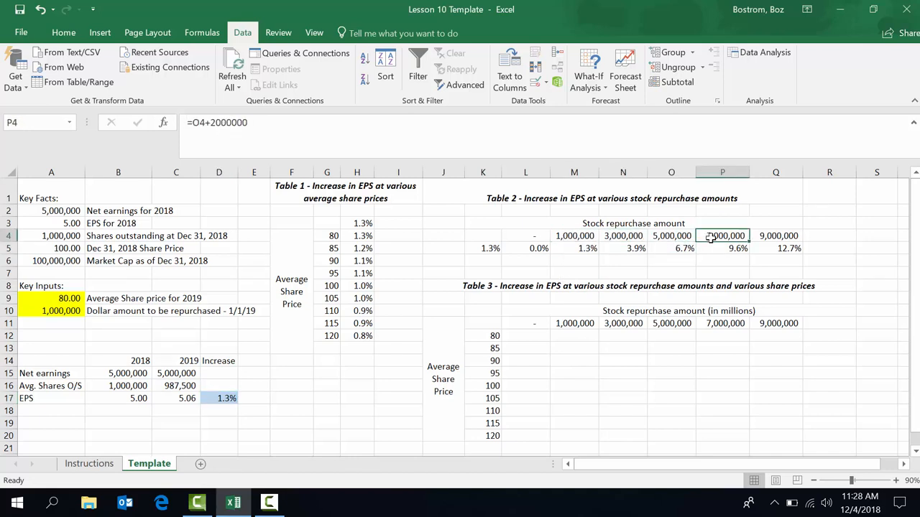
pyautogui.click(789, 248)
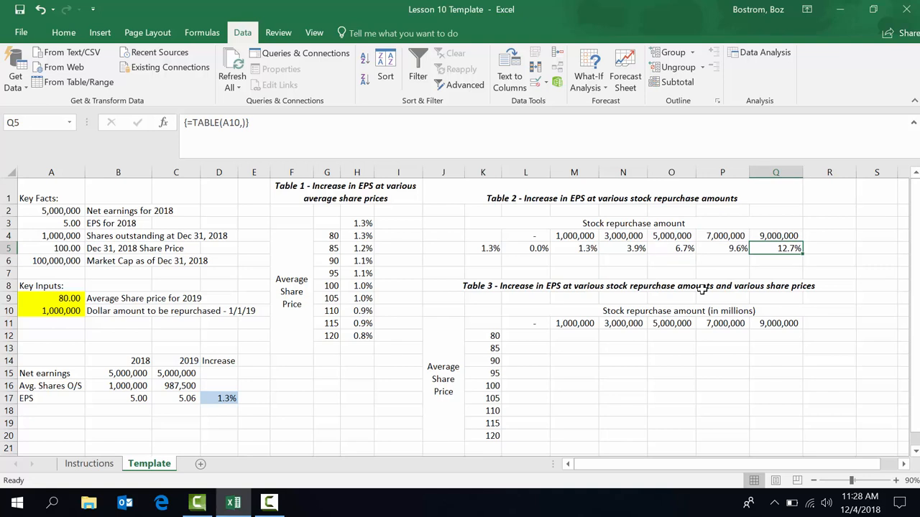
# - Set the dollar amount to be repurchased in A10 to 9,000,000 and check the EPS increase in D17
pyautogui.click(54, 312)
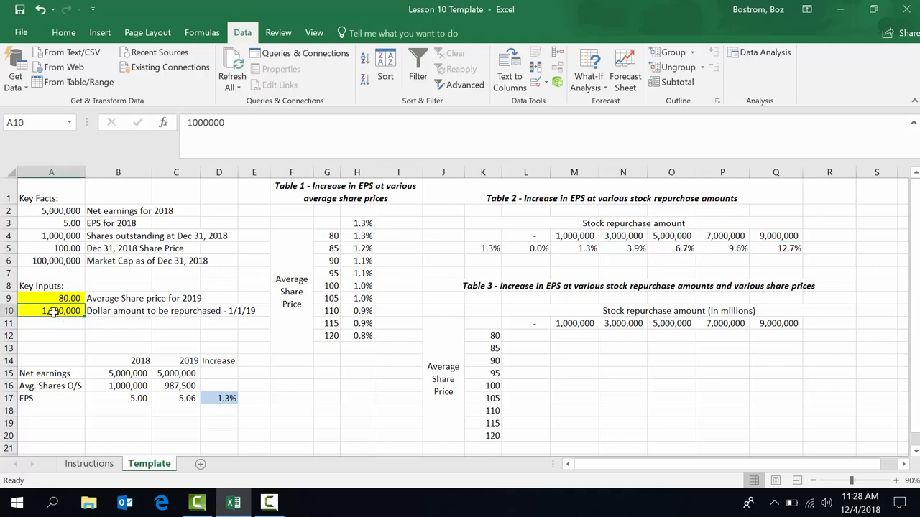
pyautogui.write('90000')
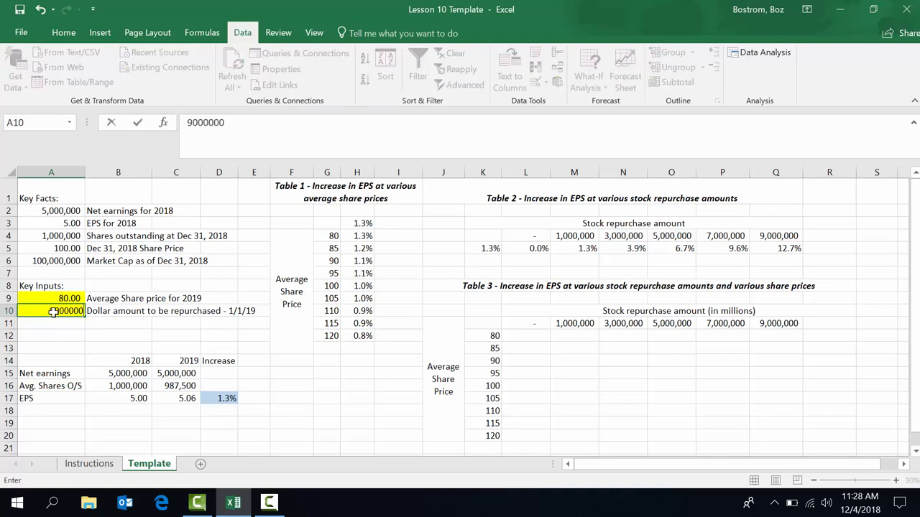
pyautogui.press('Return')
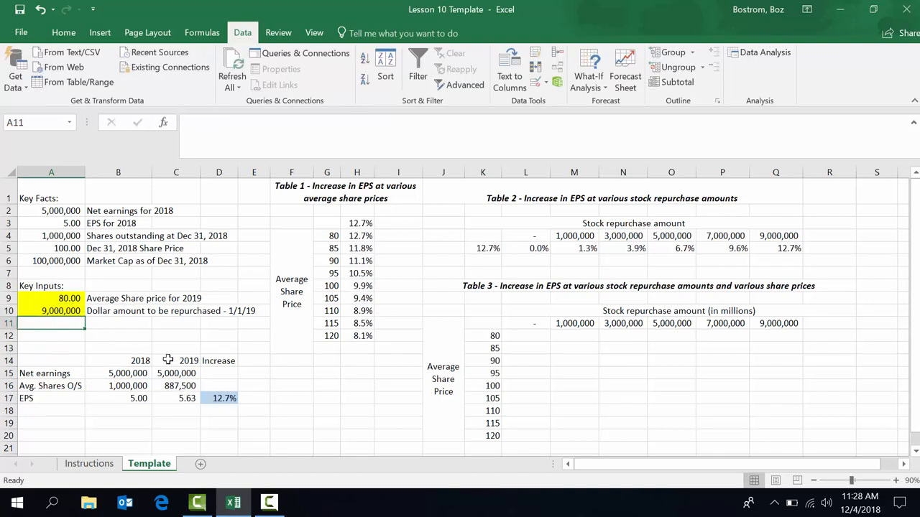
pyautogui.click(224, 398)
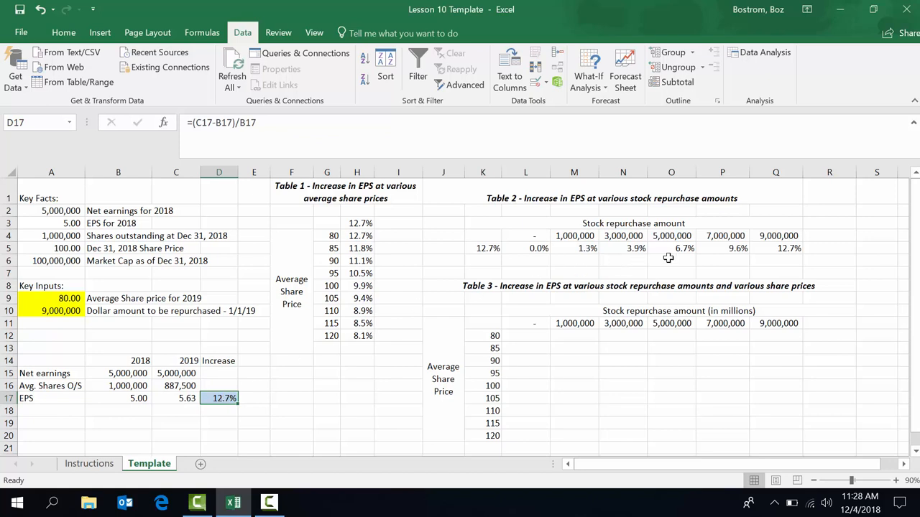
# - Link Table 3's corner cell K11 to the EPS increase in D17
pyautogui.click(772, 250)
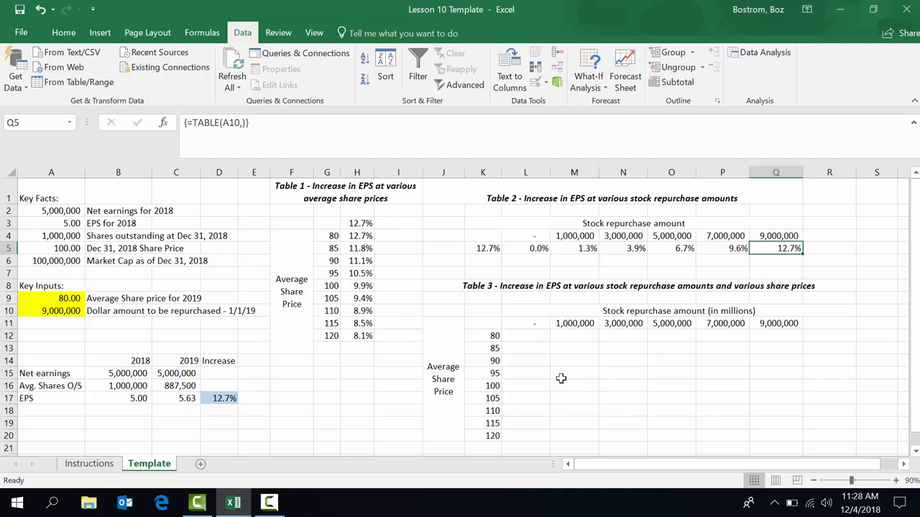
pyautogui.click(488, 322)
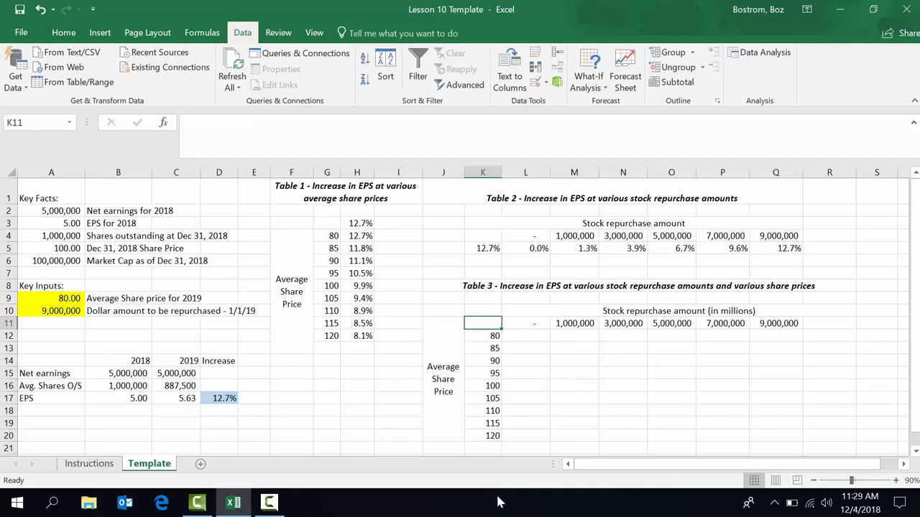
pyautogui.write('=')
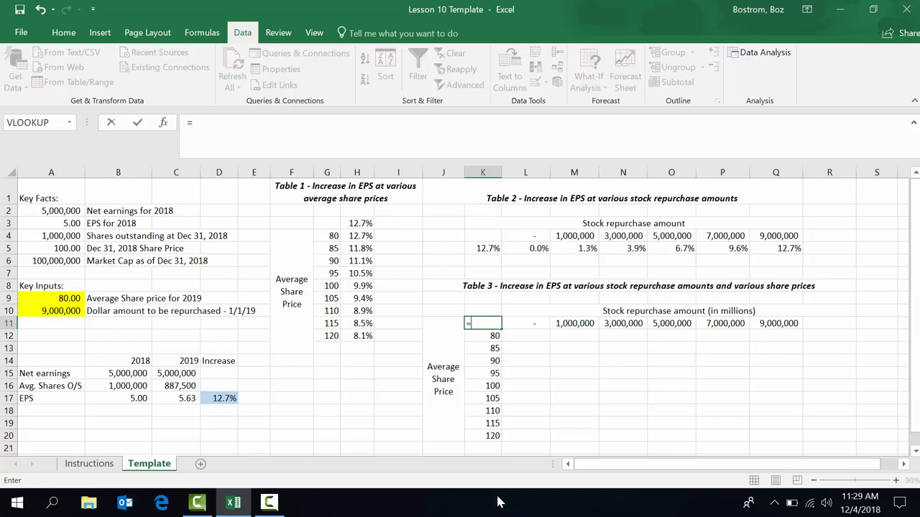
pyautogui.click(219, 398)
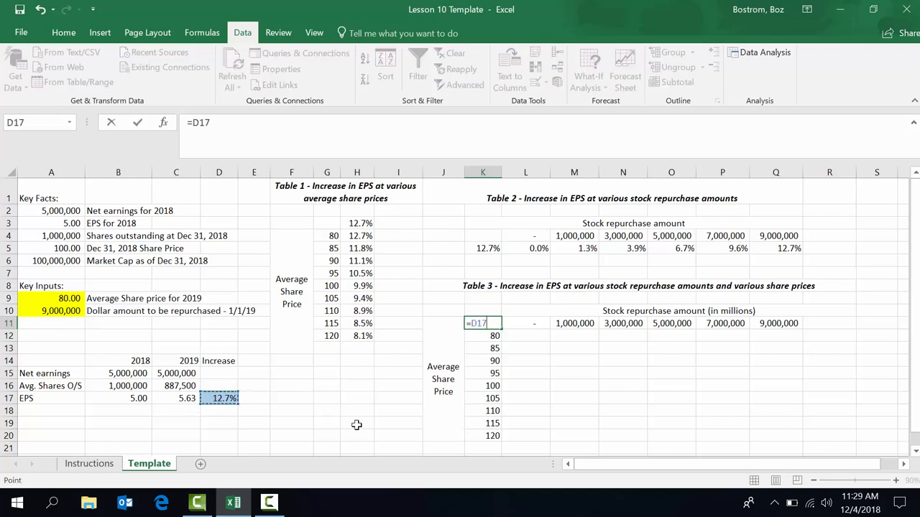
pyautogui.press('Return')
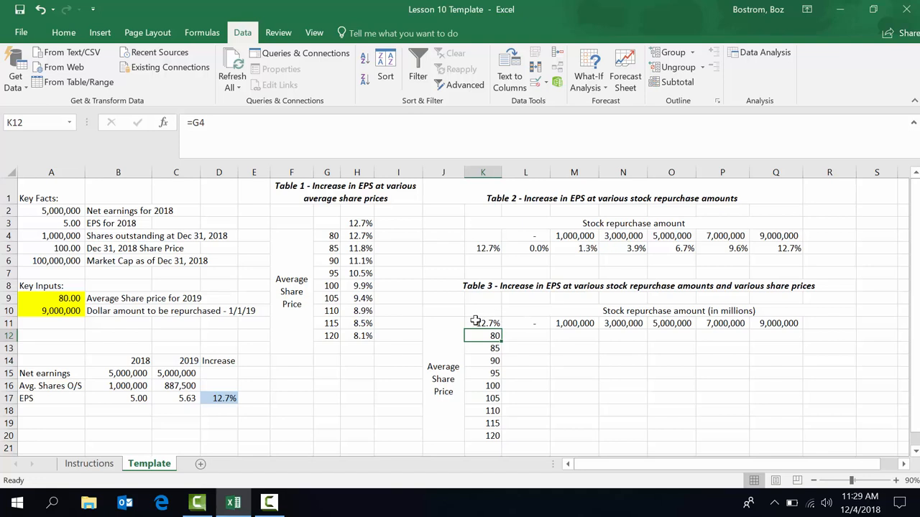
# - Create a What-If data table over K11:Q20 with A10 as the row input cell and A9 as the column input cell
pyautogui.moveTo(475, 321)
pyautogui.mouseDown()
pyautogui.moveTo(642, 390)
pyautogui.moveTo(745, 412)
pyautogui.moveTo(778, 434)
pyautogui.mouseUp()
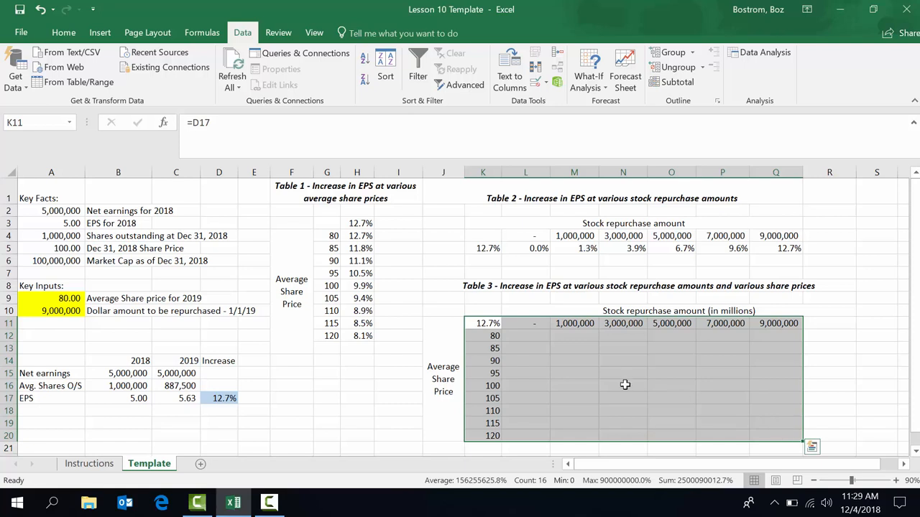
pyautogui.click(599, 81)
pyautogui.click(612, 138)
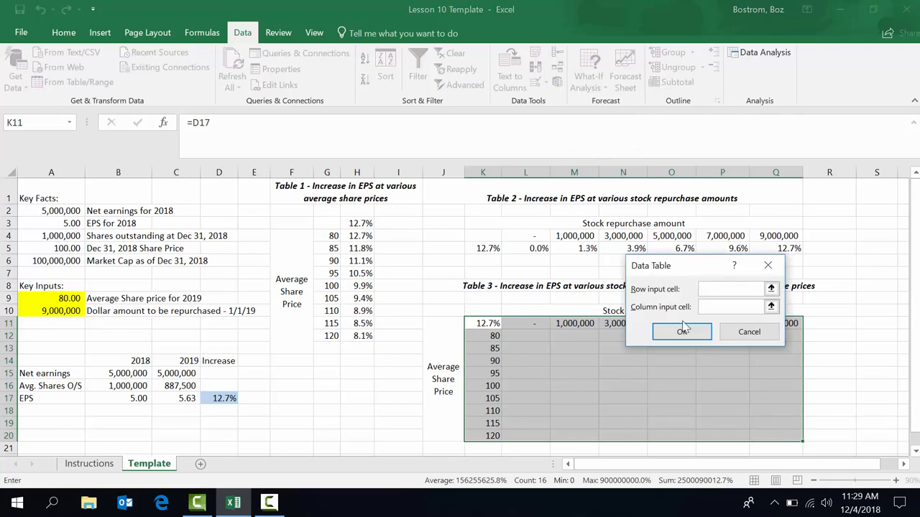
pyautogui.moveTo(684, 278); pyautogui.dragTo(652, 361)
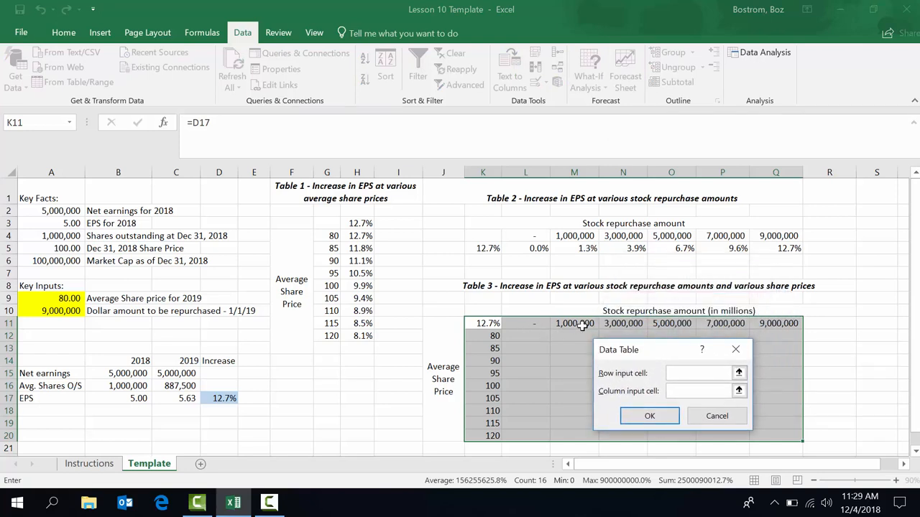
pyautogui.click(64, 311)
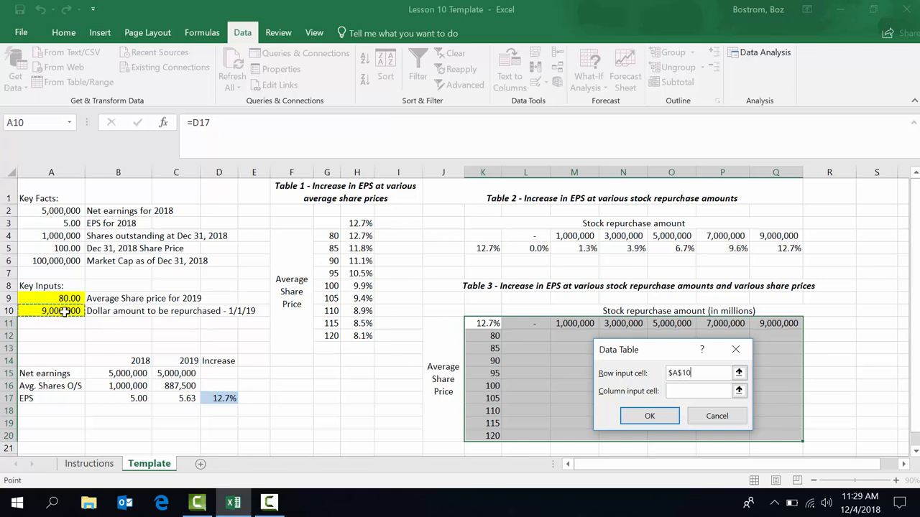
pyautogui.click(705, 391)
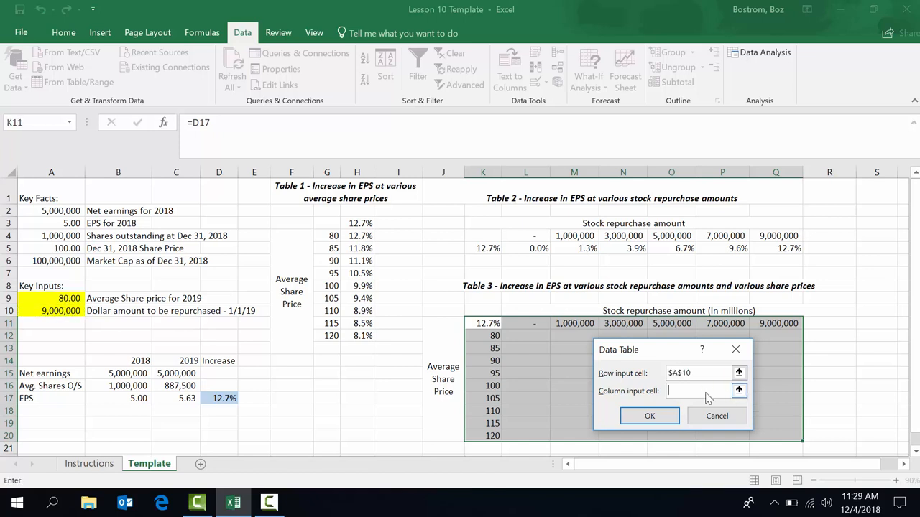
pyautogui.click(74, 302)
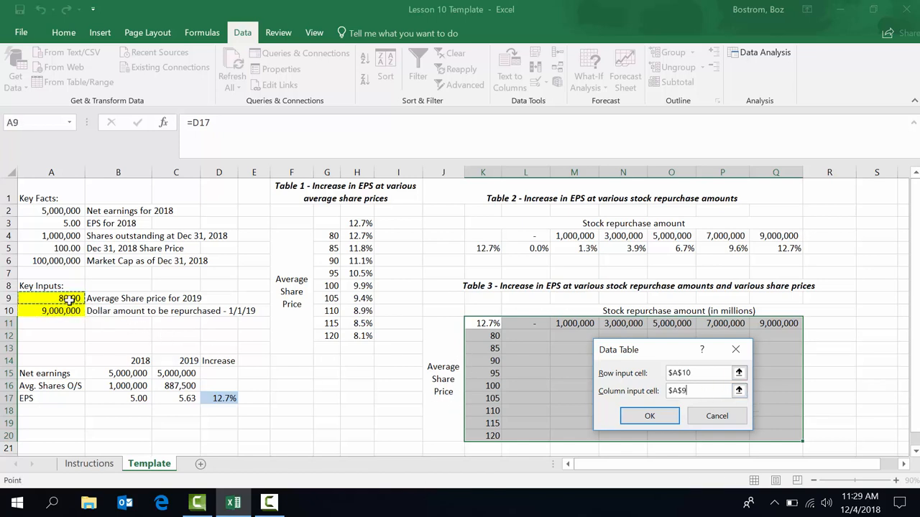
pyautogui.click(664, 418)
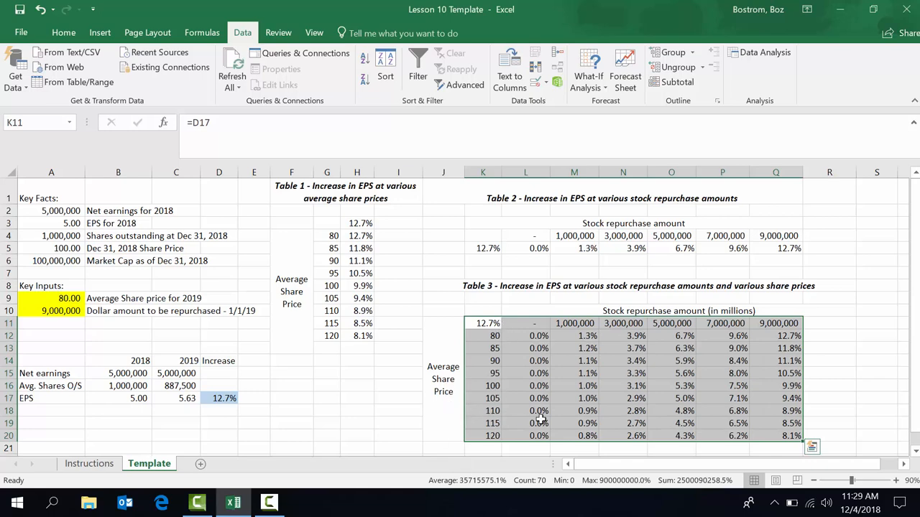
# - Compare Table 3's corner formula and its result for a share price of 80 and 9,000,000 repurchased with A9, A10 and D17
pyautogui.scroll(-1, 855, 323)
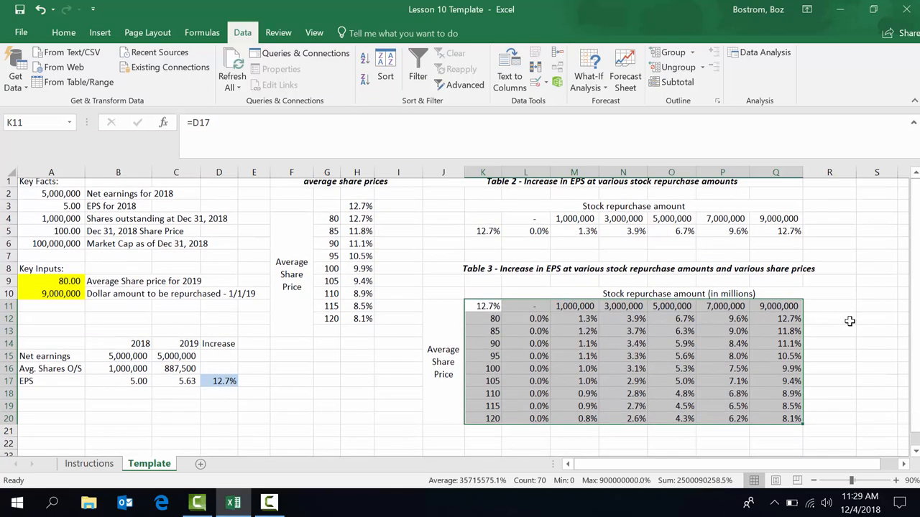
pyautogui.click(472, 297)
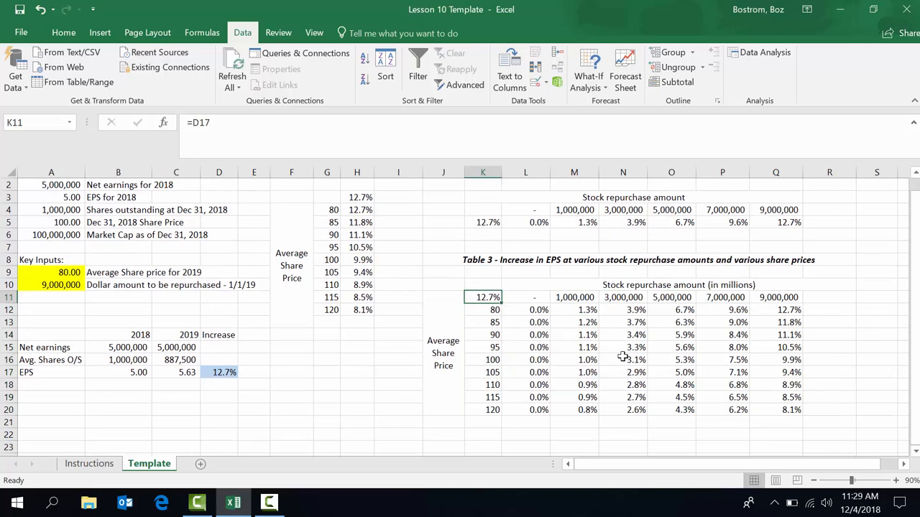
pyautogui.scroll(1, 622, 352)
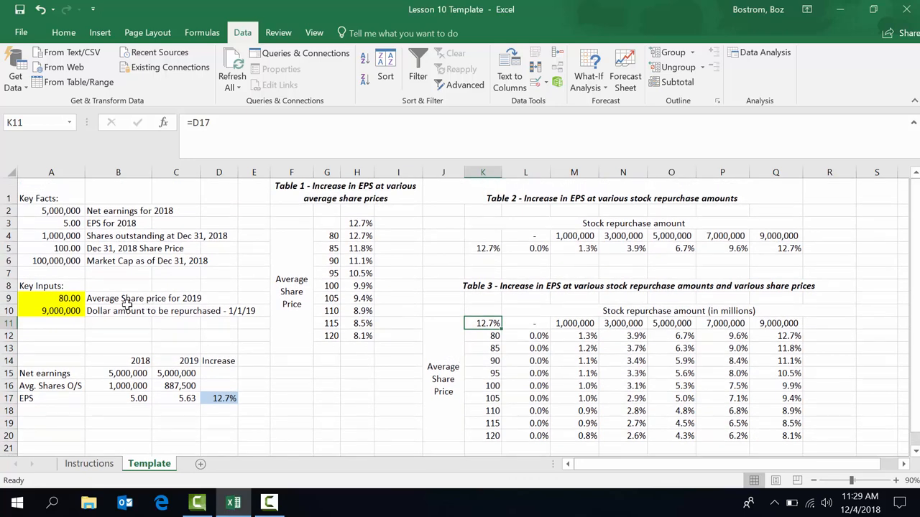
pyautogui.click(76, 300)
pyautogui.click(67, 307)
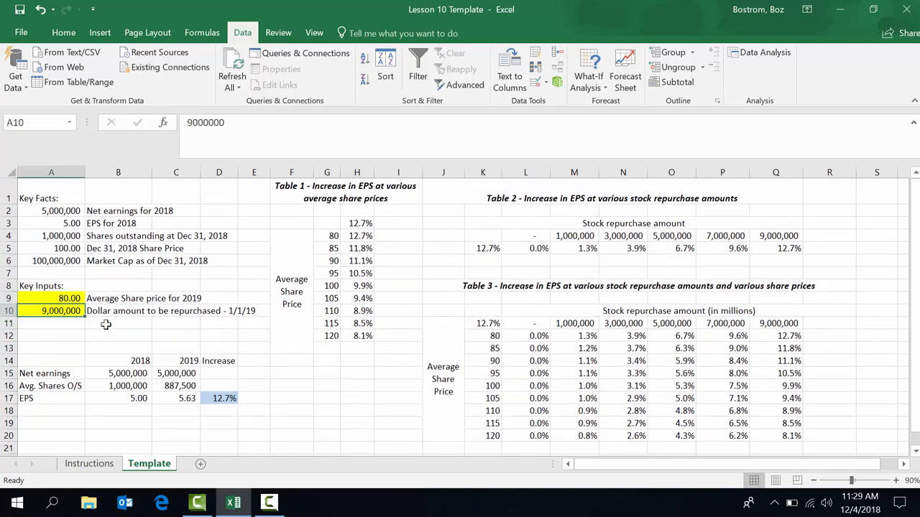
pyautogui.click(223, 398)
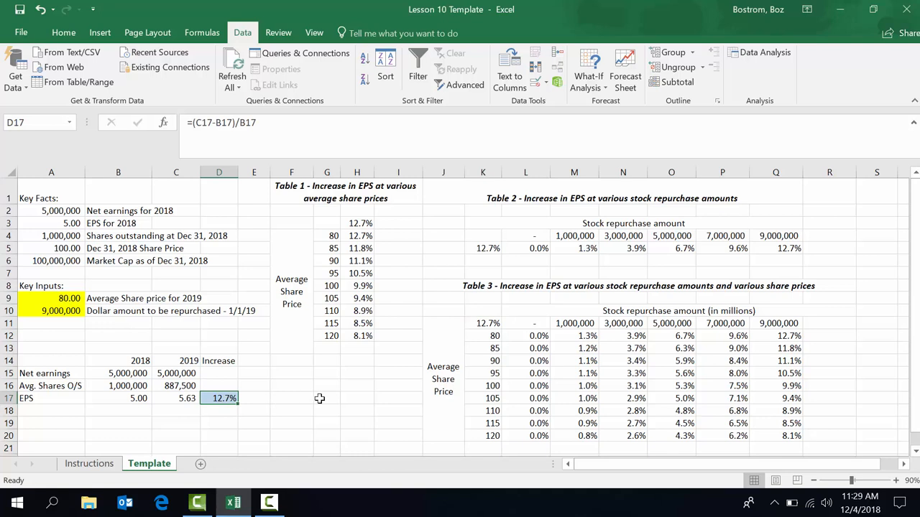
pyautogui.click(488, 335)
pyautogui.click(777, 337)
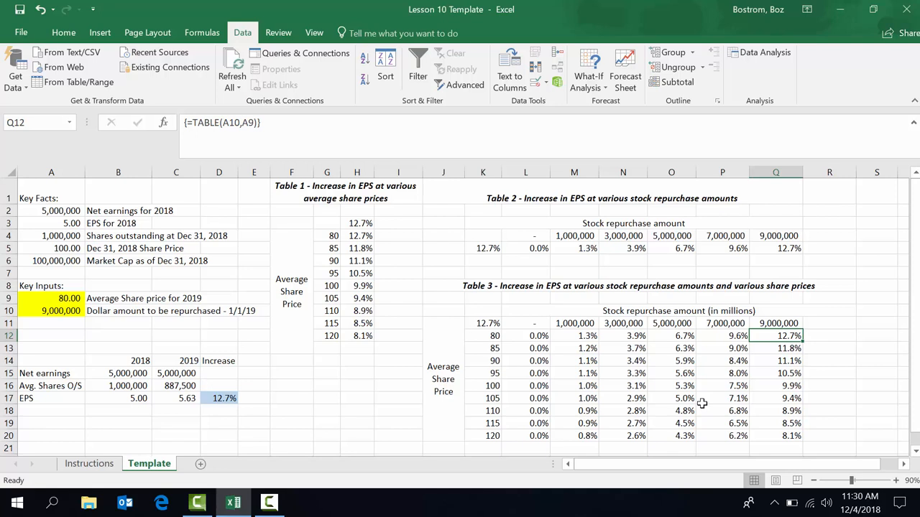
# - Examine Table 3's EPS increases across the row for a share price of 80 and in P17
pyautogui.press('Left')
pyautogui.press('Left')
pyautogui.press('Left')
pyautogui.press('Left')
pyautogui.press('Left')
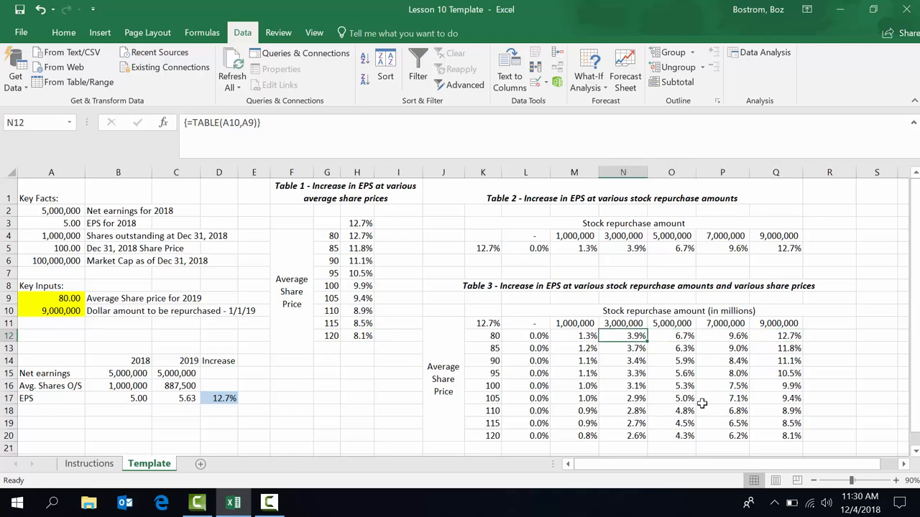
pyautogui.click(736, 398)
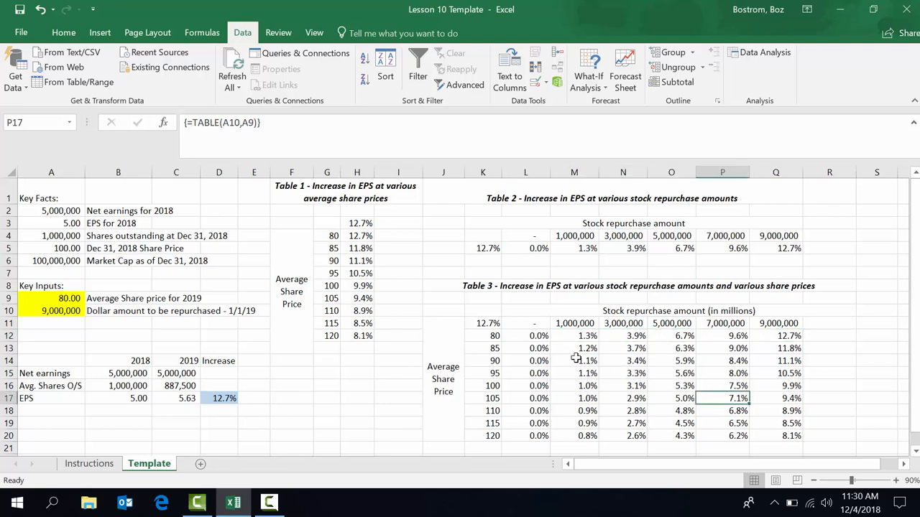
# - Apply Color Scale conditional formatting to Table 3's results in L12:Q20
pyautogui.moveTo(525, 336); pyautogui.dragTo(785, 436)
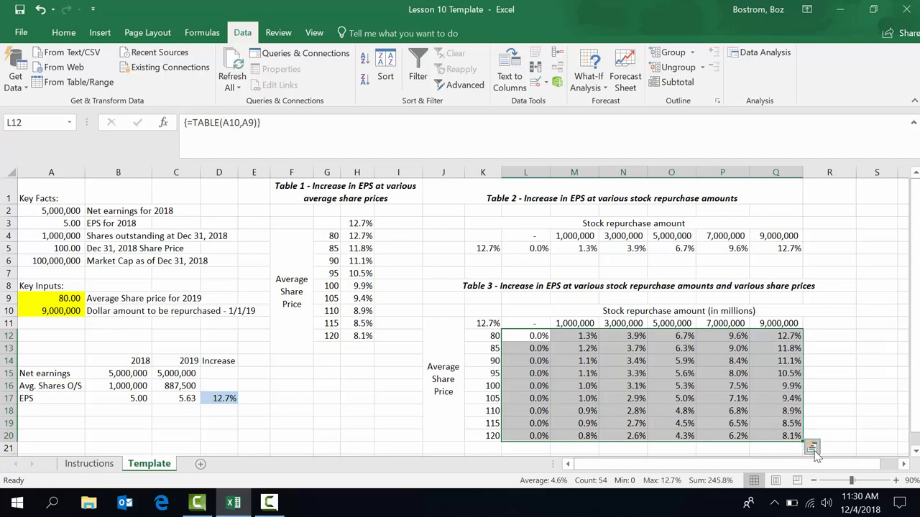
pyautogui.click(812, 449)
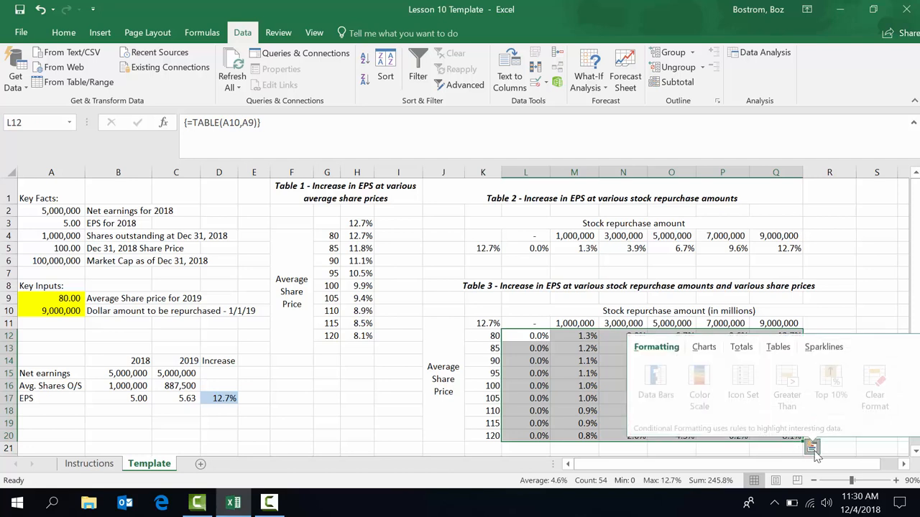
pyautogui.click(707, 383)
pyautogui.click(810, 375)
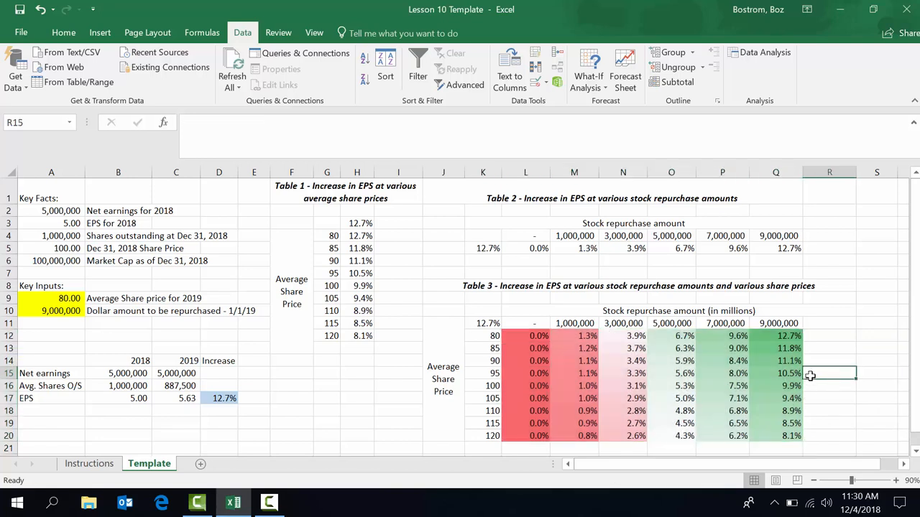
# - Examine the color shading of Table 3's results in Q12, L12:L20 and O17
pyautogui.click(786, 335)
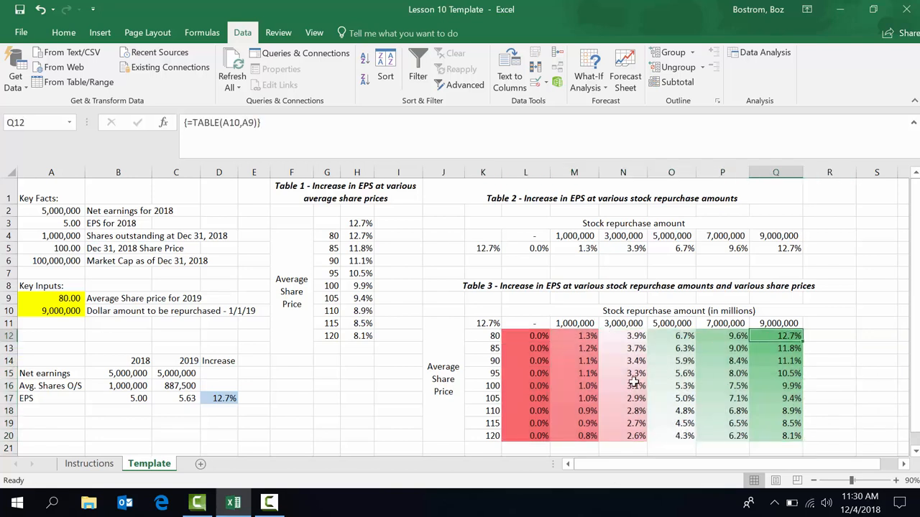
pyautogui.moveTo(530, 337); pyautogui.dragTo(529, 436)
pyautogui.click(672, 398)
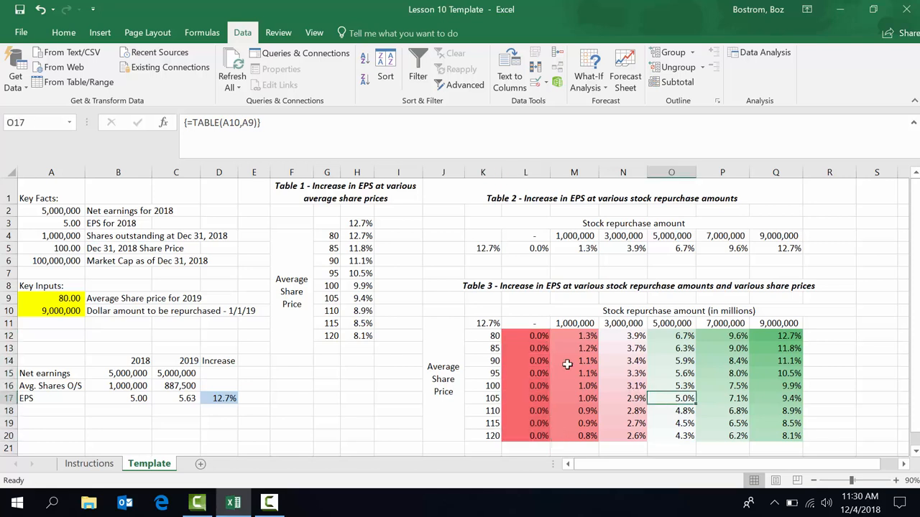
# - Review the Conditional Formatting options, including Color Scales, for Table 3's results in L12:Q20
pyautogui.moveTo(521, 335); pyautogui.dragTo(762, 434)
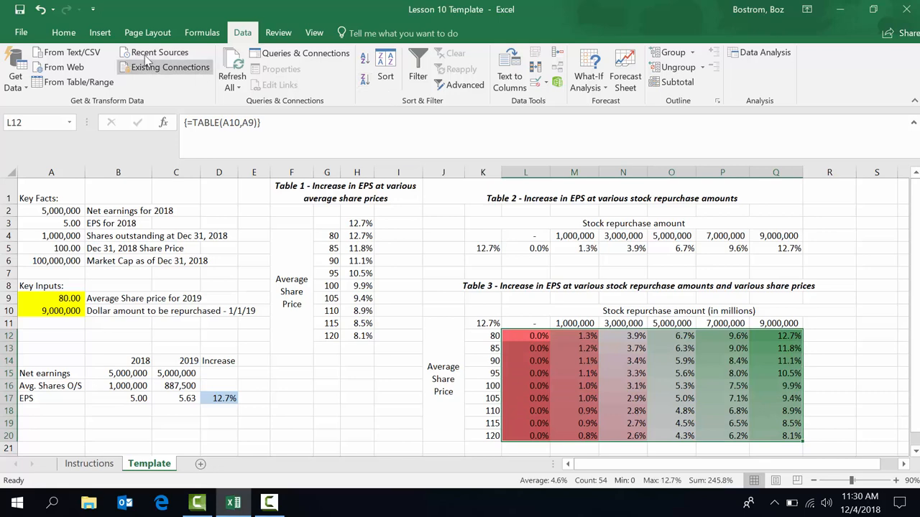
pyautogui.click(64, 33)
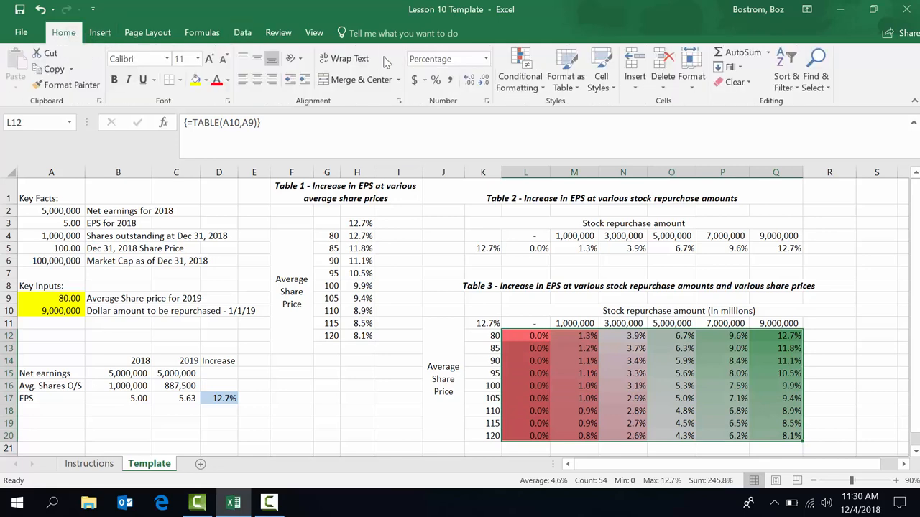
pyautogui.click(540, 93)
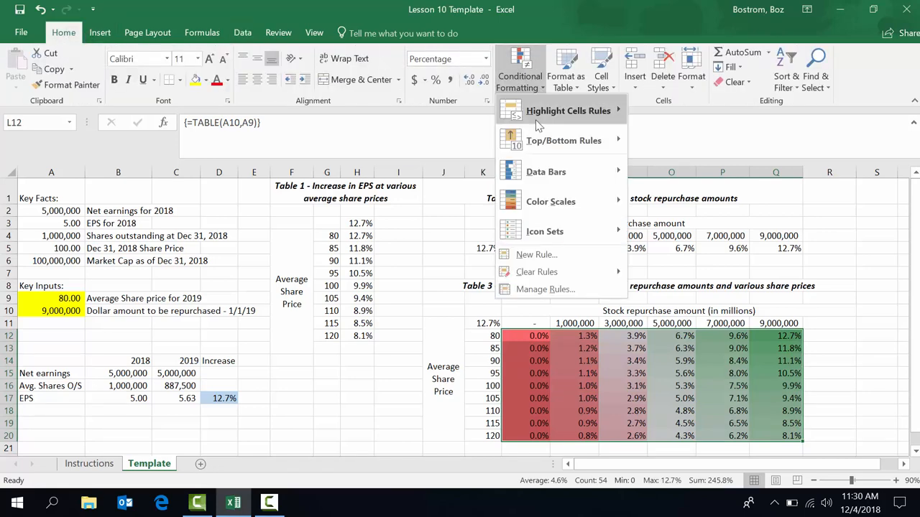
pyautogui.moveTo(551, 204)
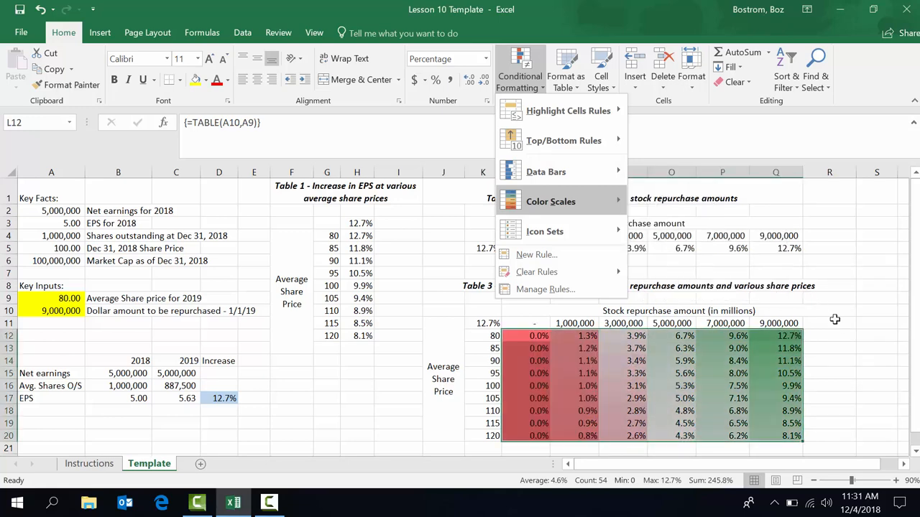
pyautogui.click(834, 319)
pyautogui.click(834, 338)
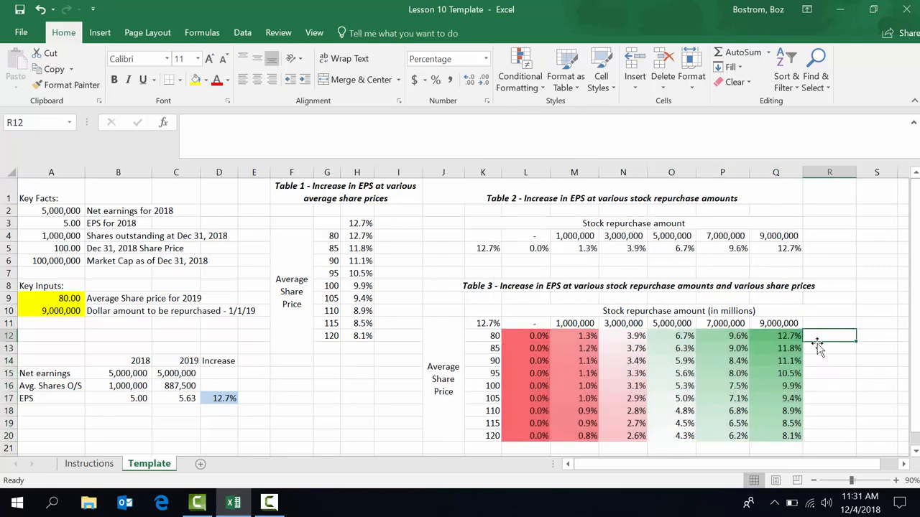
pyautogui.click(356, 395)
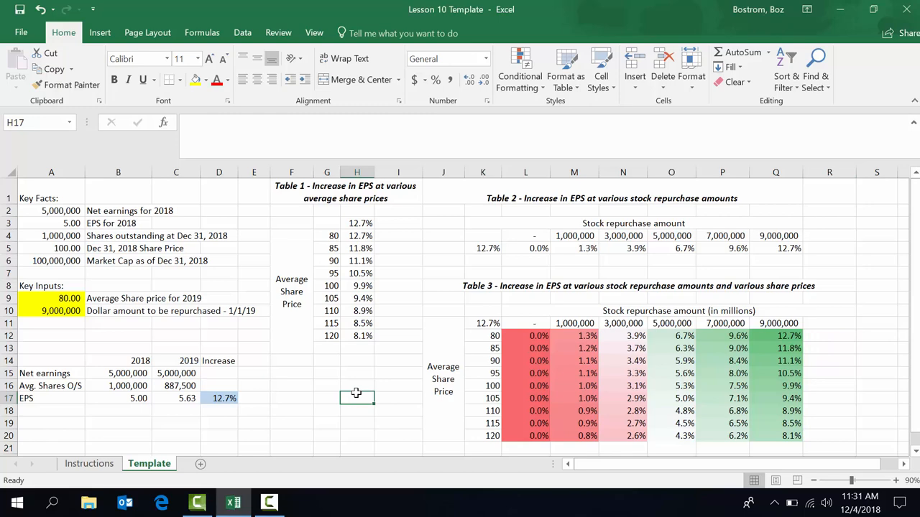
pyautogui.click(242, 33)
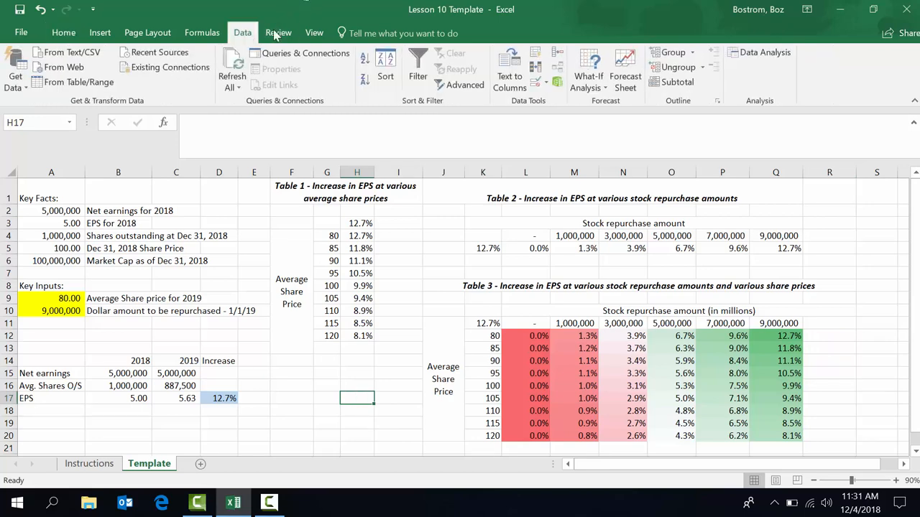
pyautogui.click(590, 81)
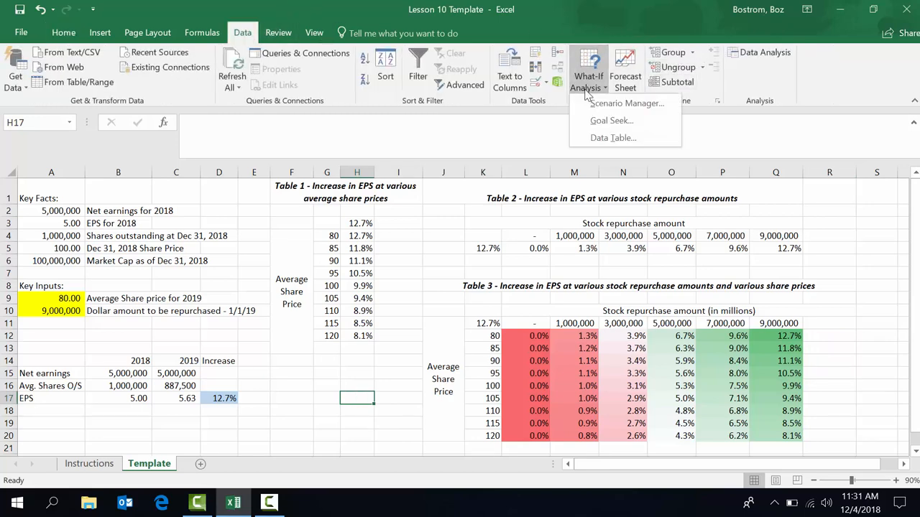
pyautogui.click(610, 120)
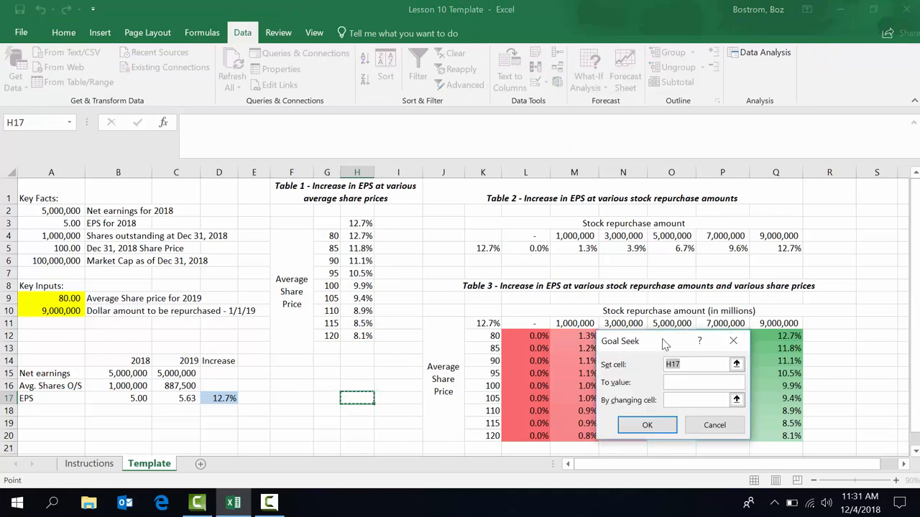
pyautogui.click(703, 429)
# - Set up a Goal Seek with the EPS increase in D17 as the set cell and 10% as the target value
pyautogui.press('alt')
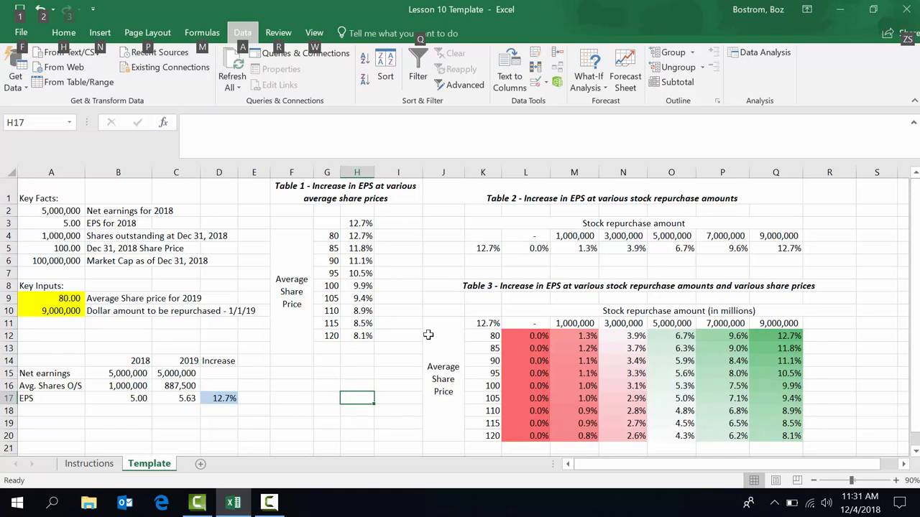
pyautogui.press('a')
pyautogui.press('w')
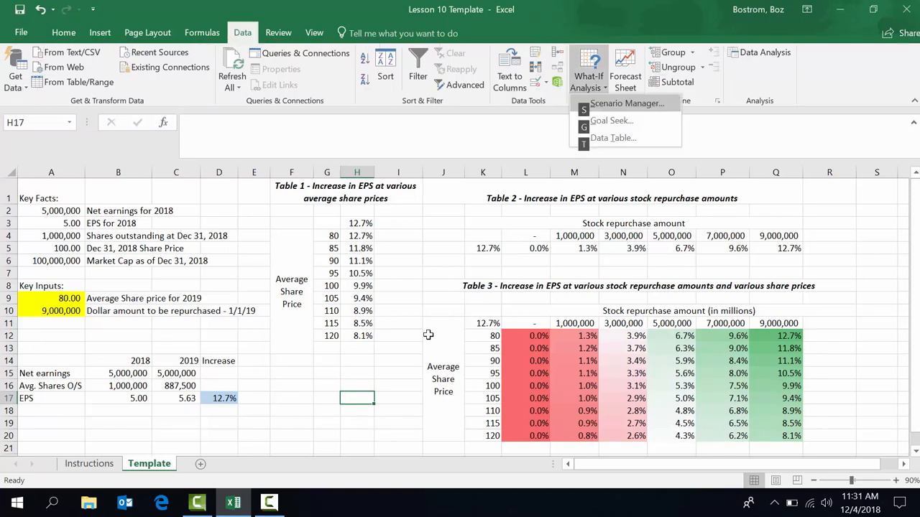
pyautogui.press('g')
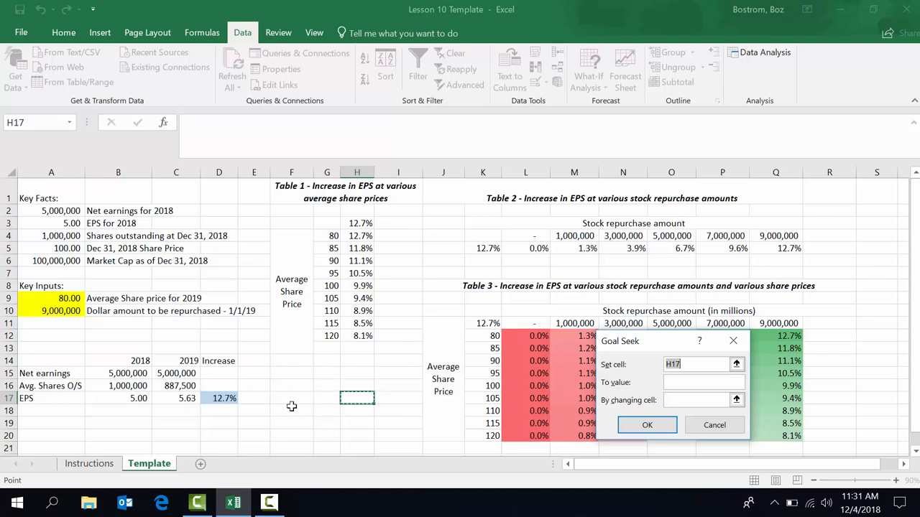
pyautogui.click(229, 399)
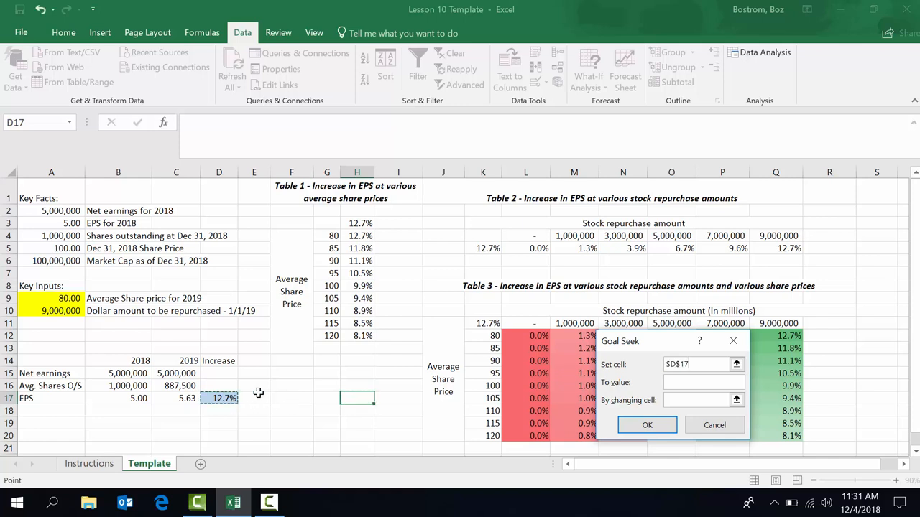
pyautogui.click(700, 383)
pyautogui.click(688, 365)
pyautogui.moveTo(688, 364); pyautogui.dragTo(668, 364)
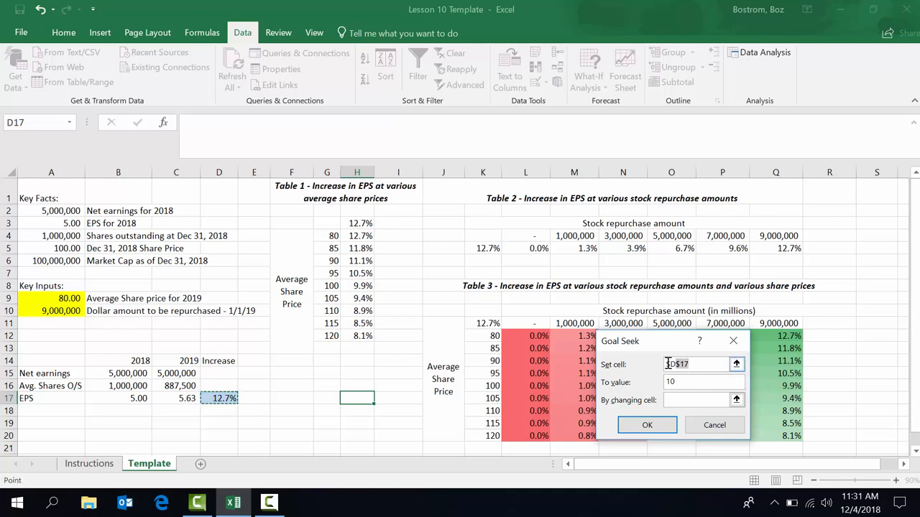
pyautogui.press('BackSpace')
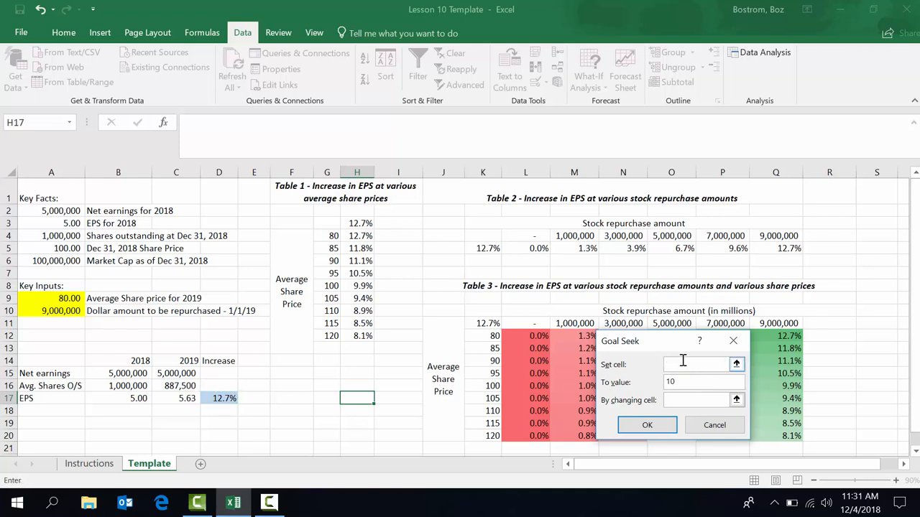
pyautogui.click(224, 400)
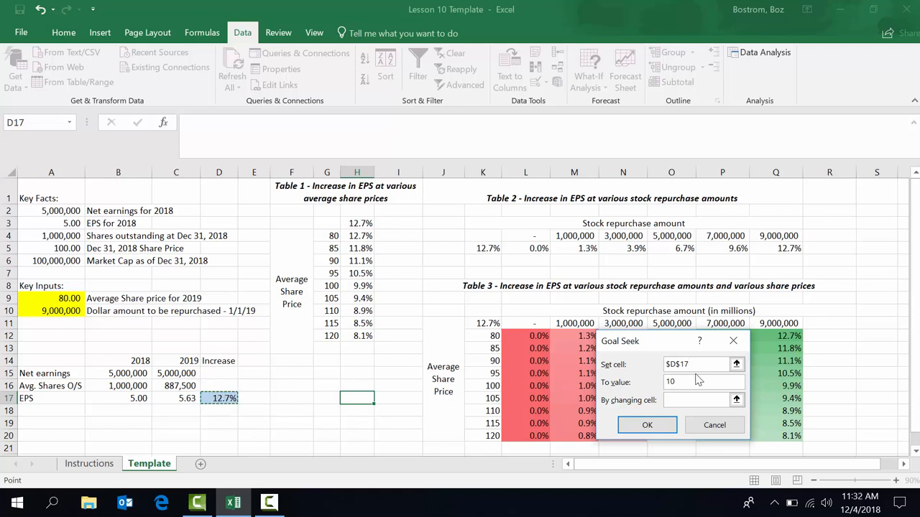
pyautogui.click(696, 383)
pyautogui.write('%')
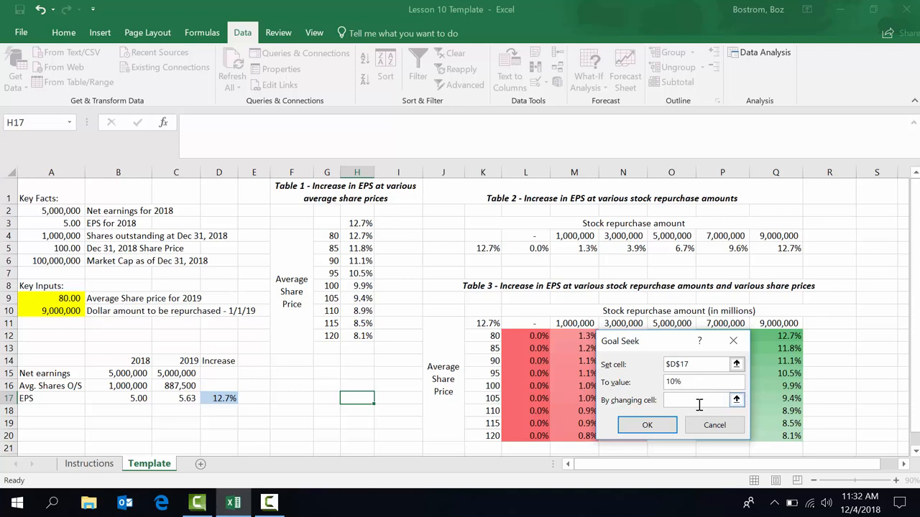
# - Make the repurchase amount in A10 the changing cell, run the Goal Seek and keep its solution
pyautogui.click(698, 404)
pyautogui.click(53, 311)
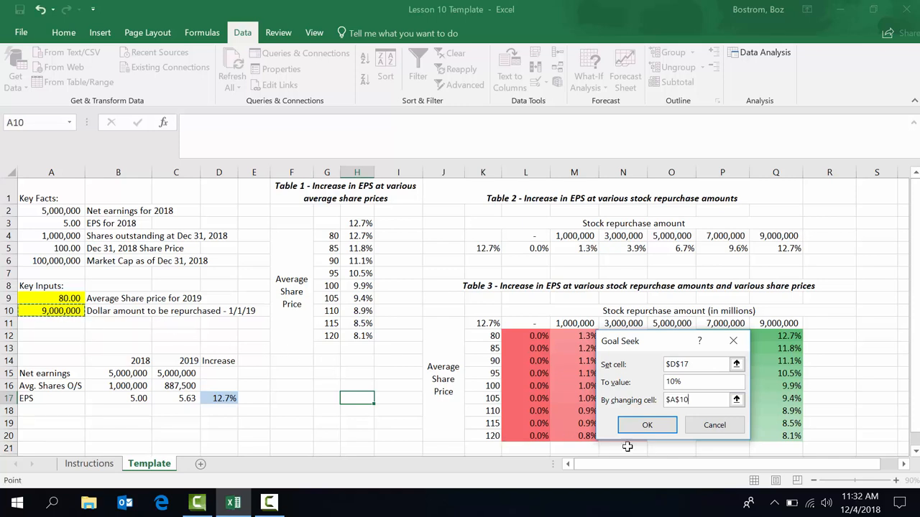
pyautogui.click(649, 425)
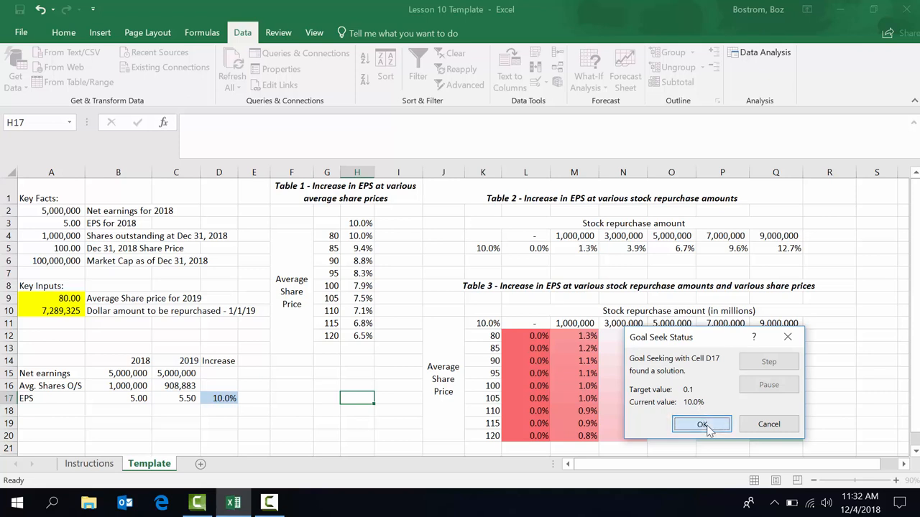
pyautogui.click(702, 424)
pyautogui.click(77, 311)
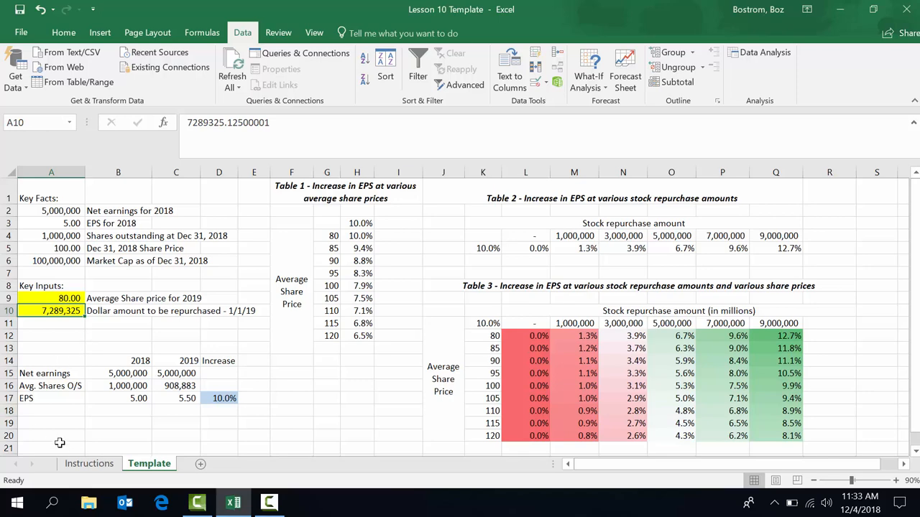
# - Review the Data Table, Goal Seek and Color Scales entries in A7:A9 of the Instructions sheet
pyautogui.click(89, 463)
pyautogui.click(147, 331)
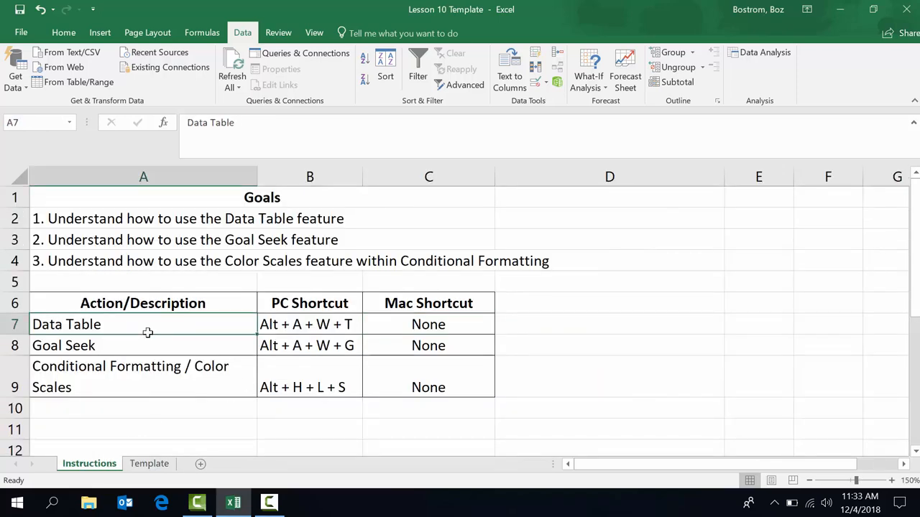
pyautogui.press('Down')
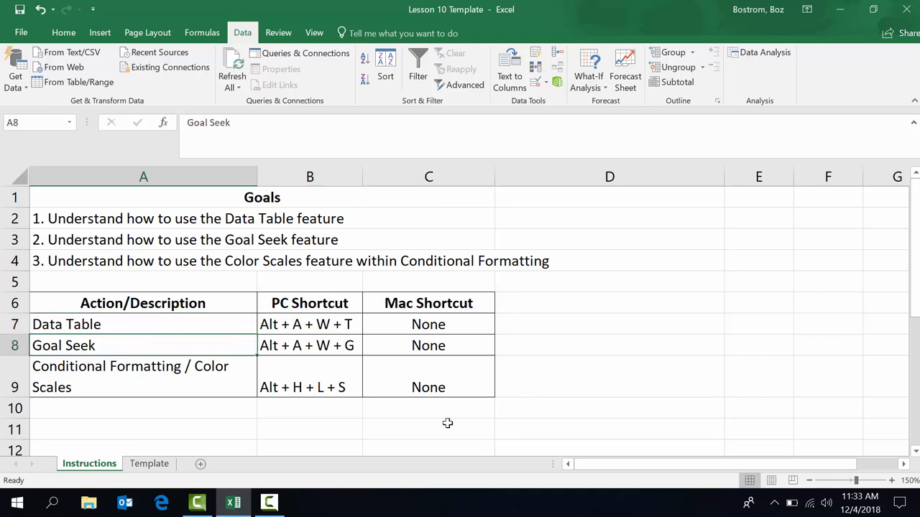
pyautogui.press('Down')
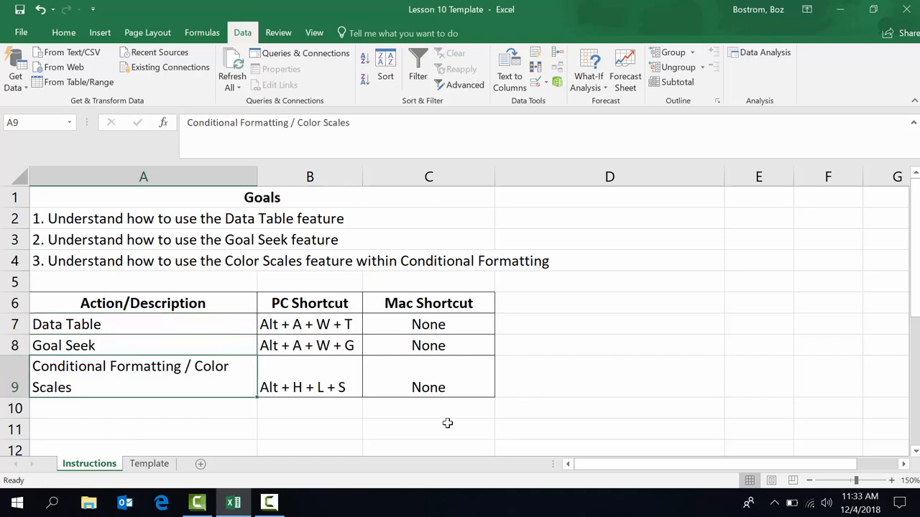